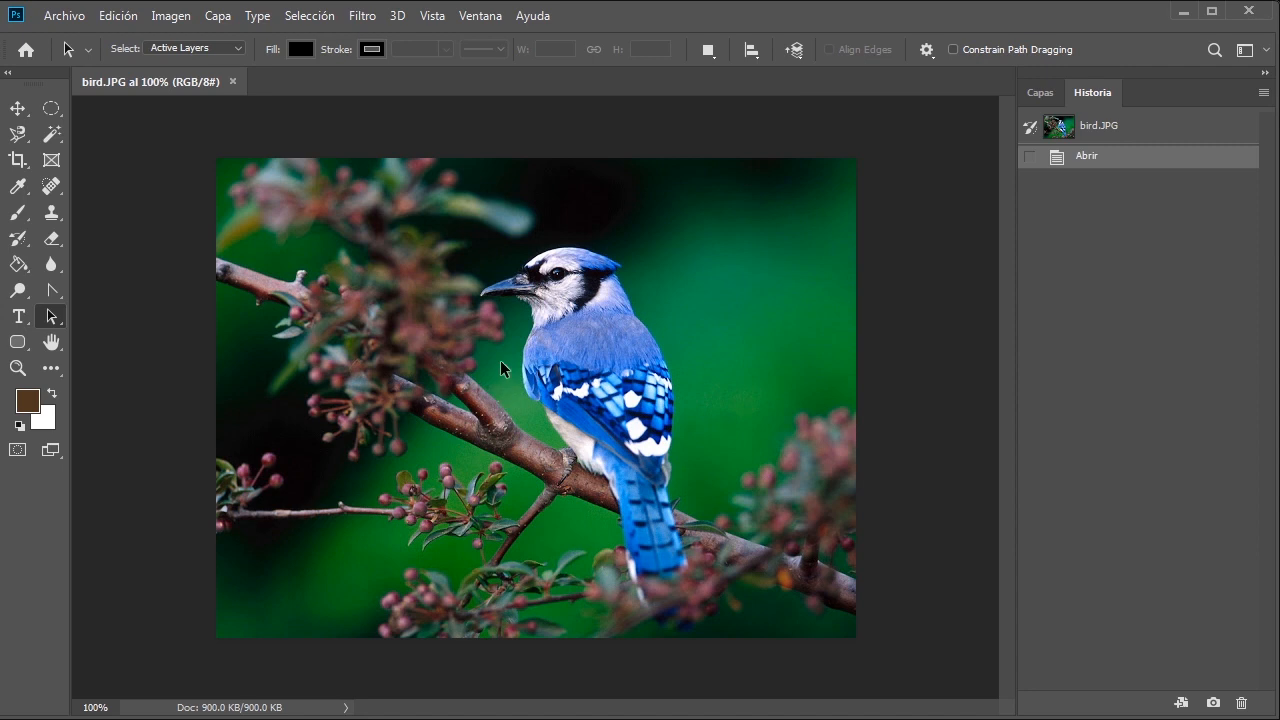
# - Choose the Brush tool and set the foreground colour to a dark purple
pyautogui.click(22, 212)
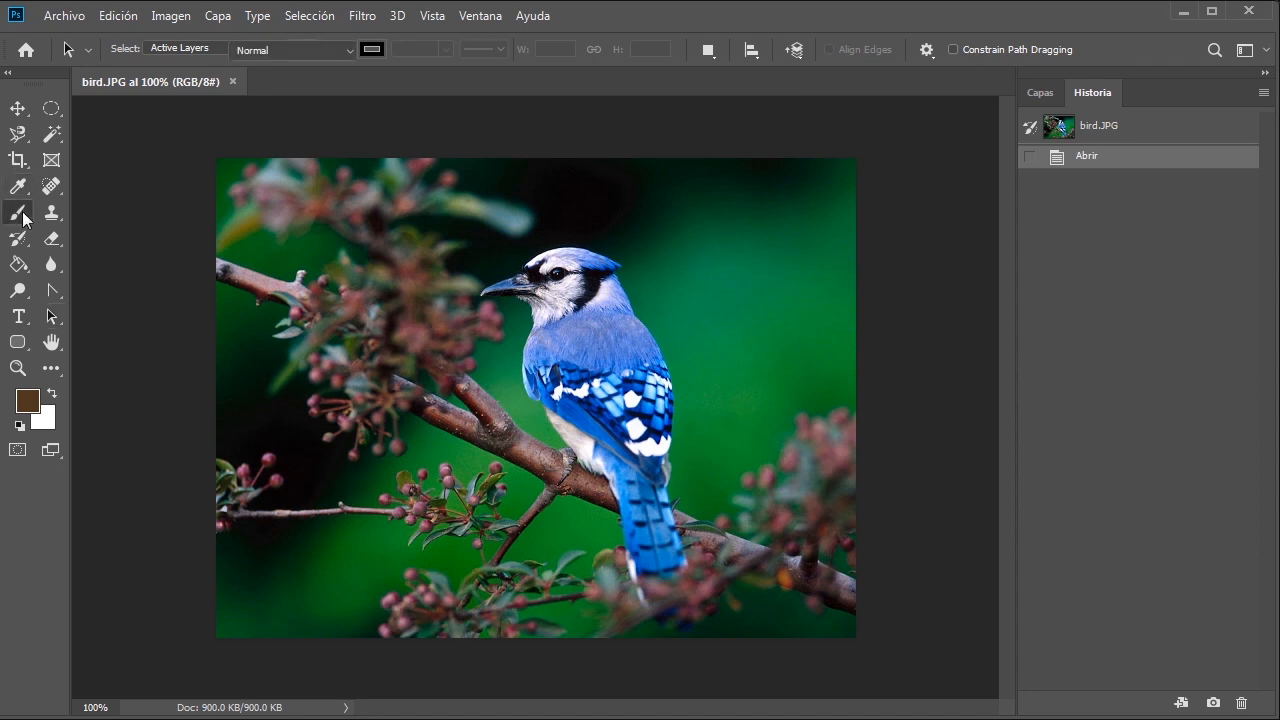
pyautogui.click(105, 213)
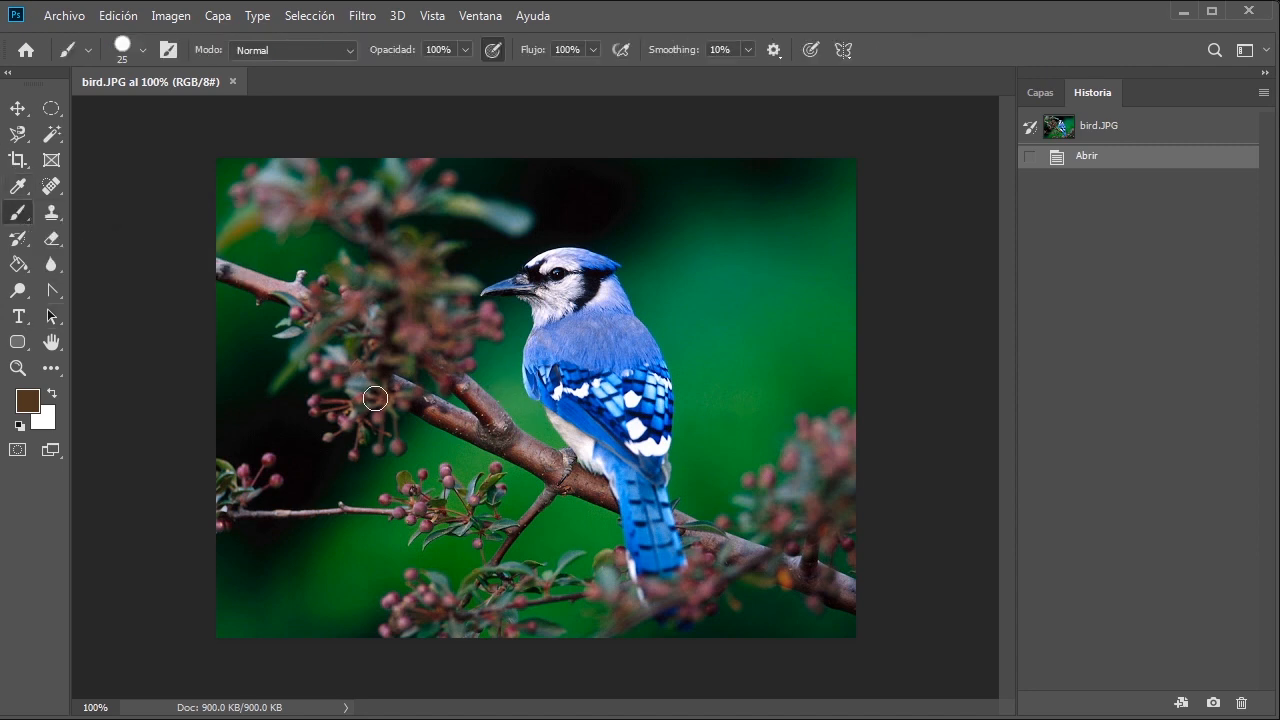
pyautogui.click(27, 401)
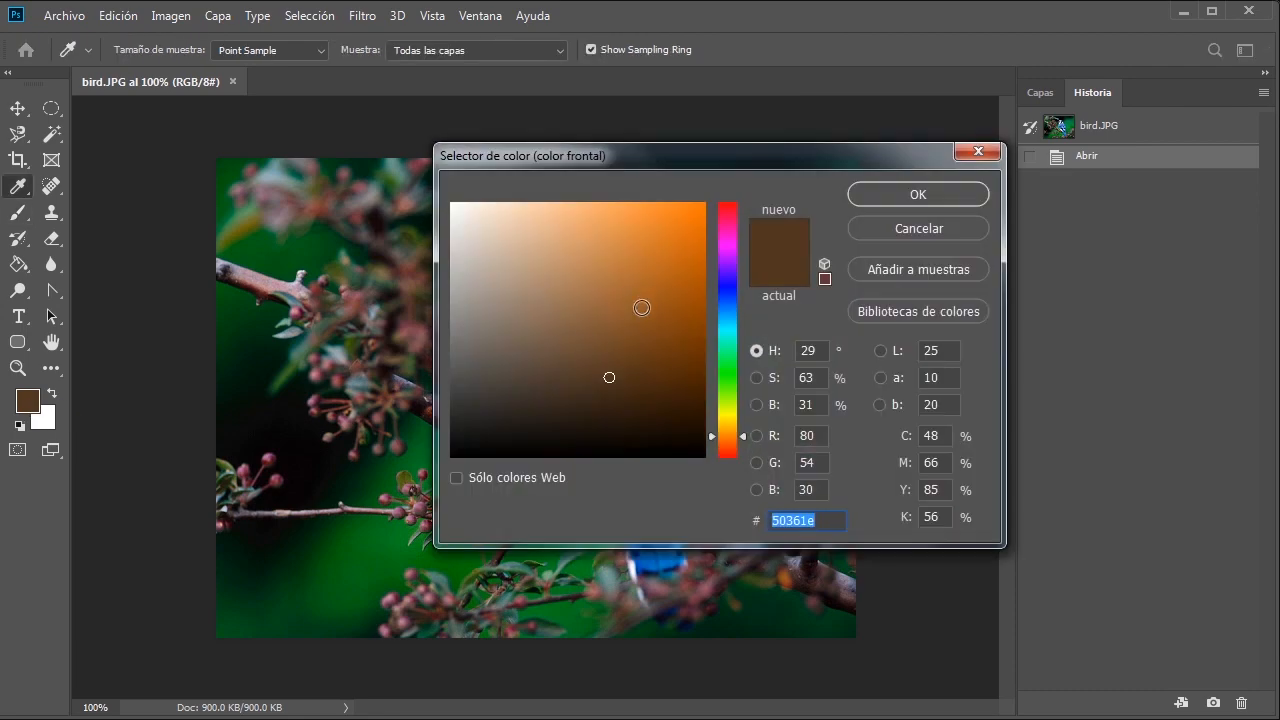
pyautogui.click(734, 252)
pyautogui.click(918, 194)
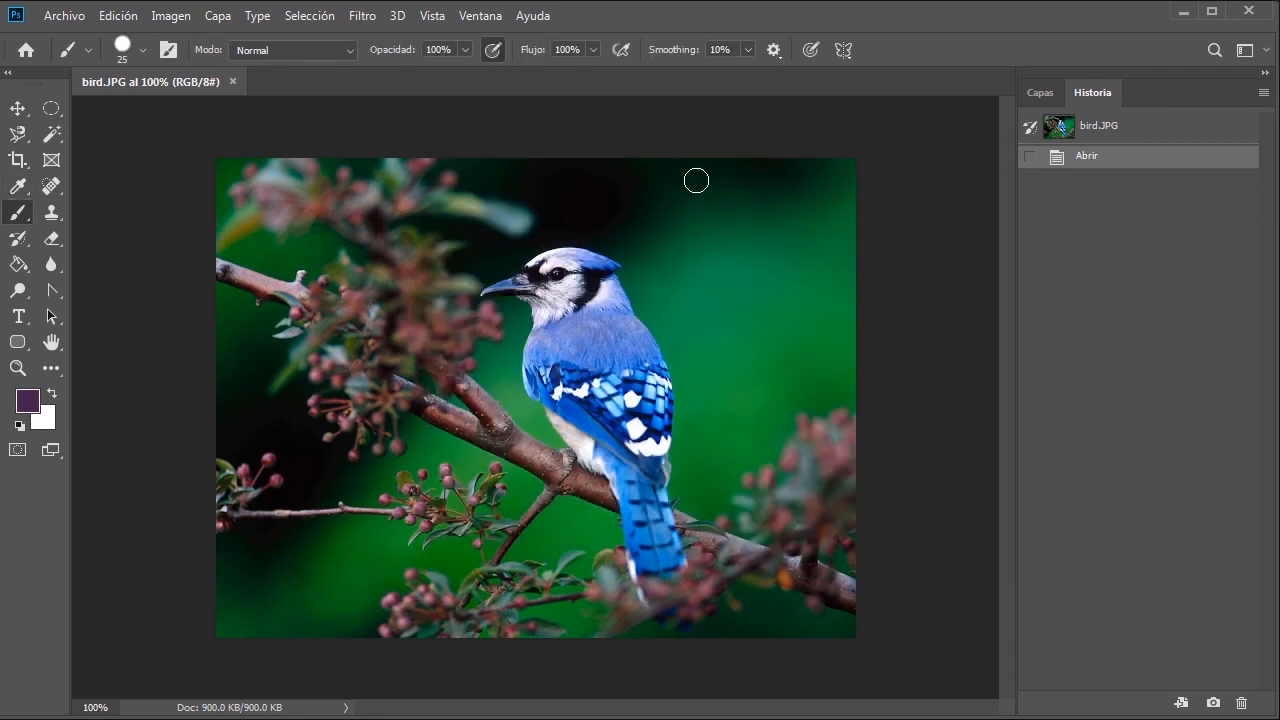
# - Paint five short, wavy purple brush strokes over the branches and green background around the bird
pyautogui.moveTo(708, 174); pyautogui.dragTo(820, 256)
pyautogui.moveTo(357, 311); pyautogui.dragTo(298, 402)
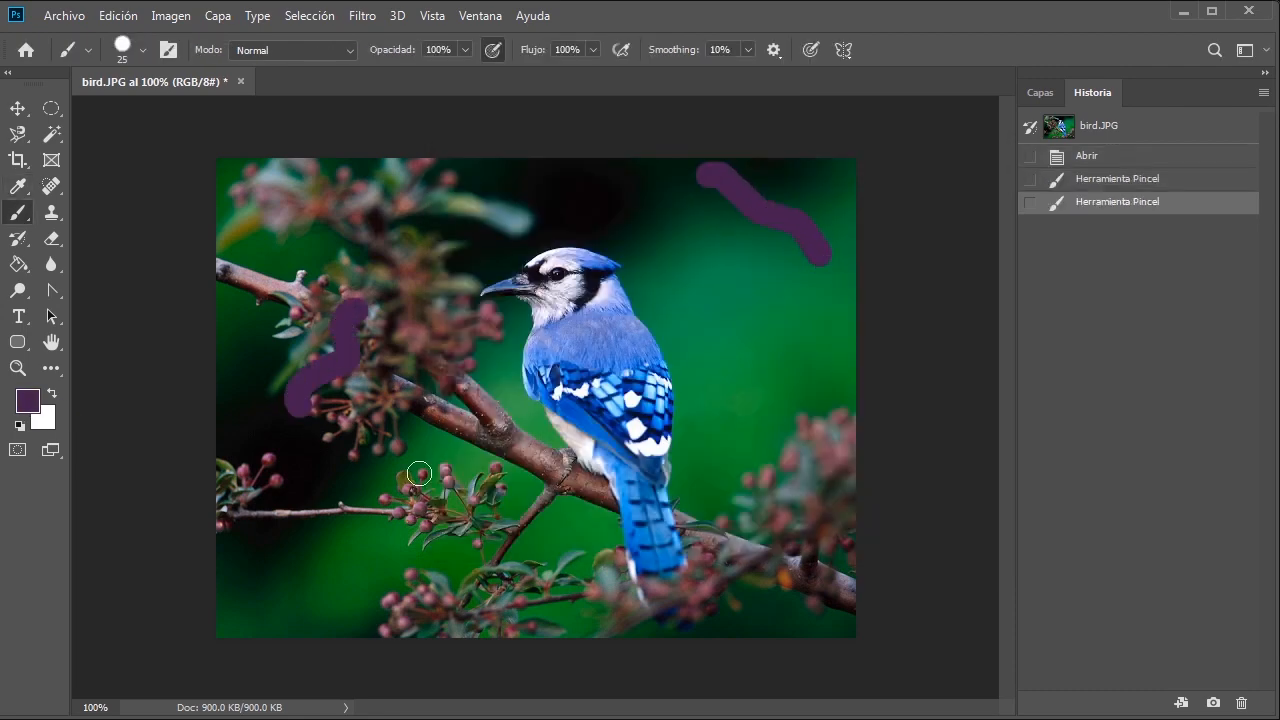
pyautogui.moveTo(420, 470)
pyautogui.mouseDown()
pyautogui.moveTo(398, 534)
pyautogui.moveTo(450, 584)
pyautogui.mouseUp()
pyautogui.moveTo(743, 412); pyautogui.dragTo(767, 542)
pyautogui.moveTo(700, 306); pyautogui.dragTo(764, 374)
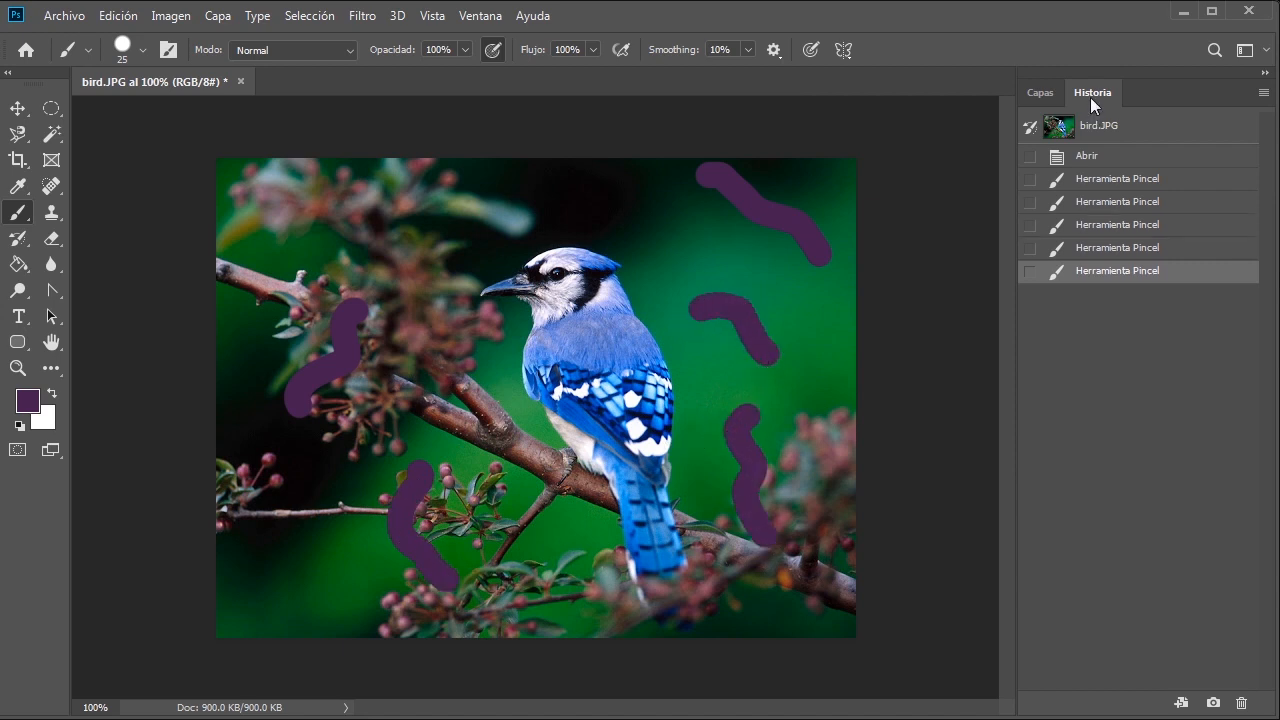
# - Step back and forth through the brush stroke history states, undo several strokes, and restore the original bird.JPG snapshot
pyautogui.click(1095, 252)
pyautogui.click(1086, 228)
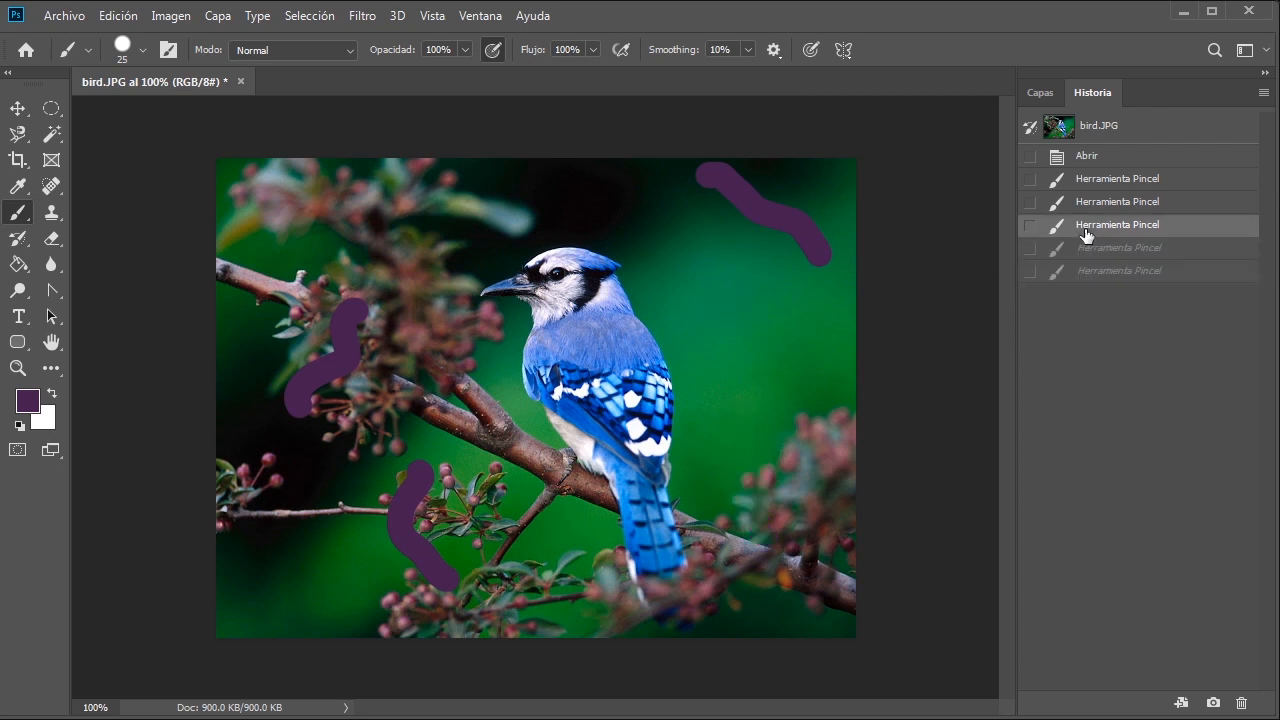
pyautogui.click(1096, 204)
pyautogui.click(1097, 181)
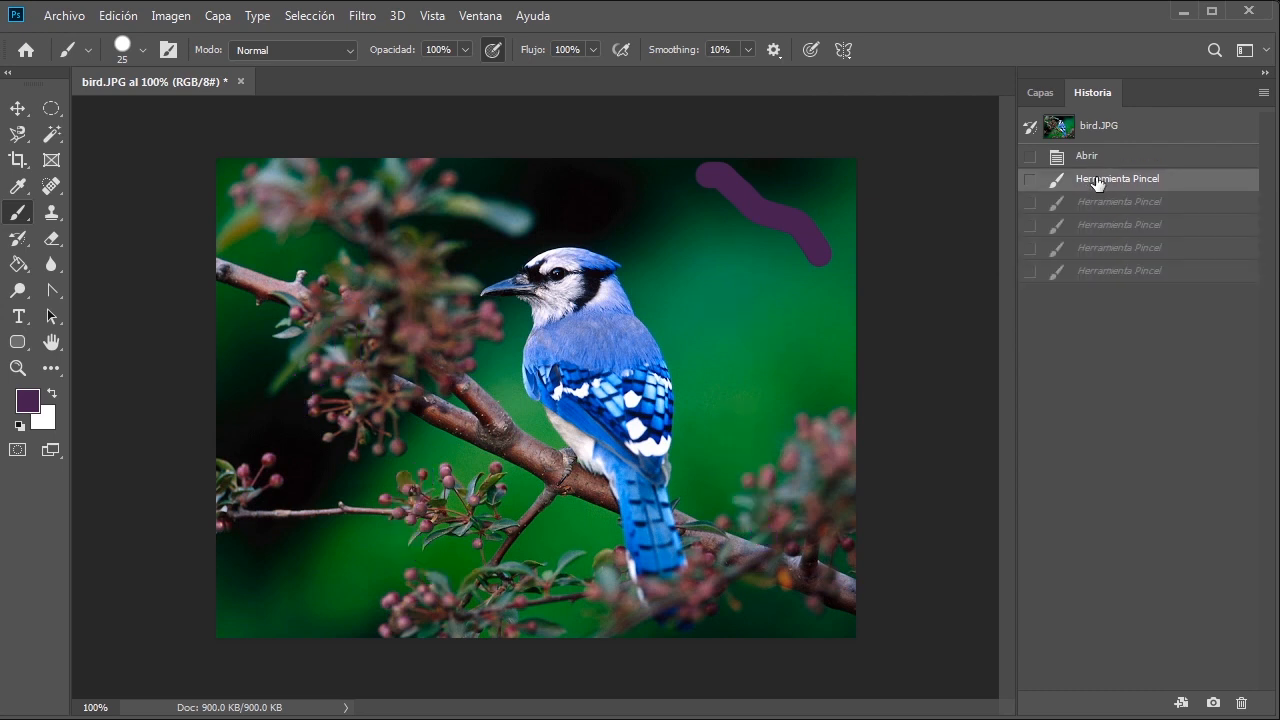
pyautogui.click(1102, 272)
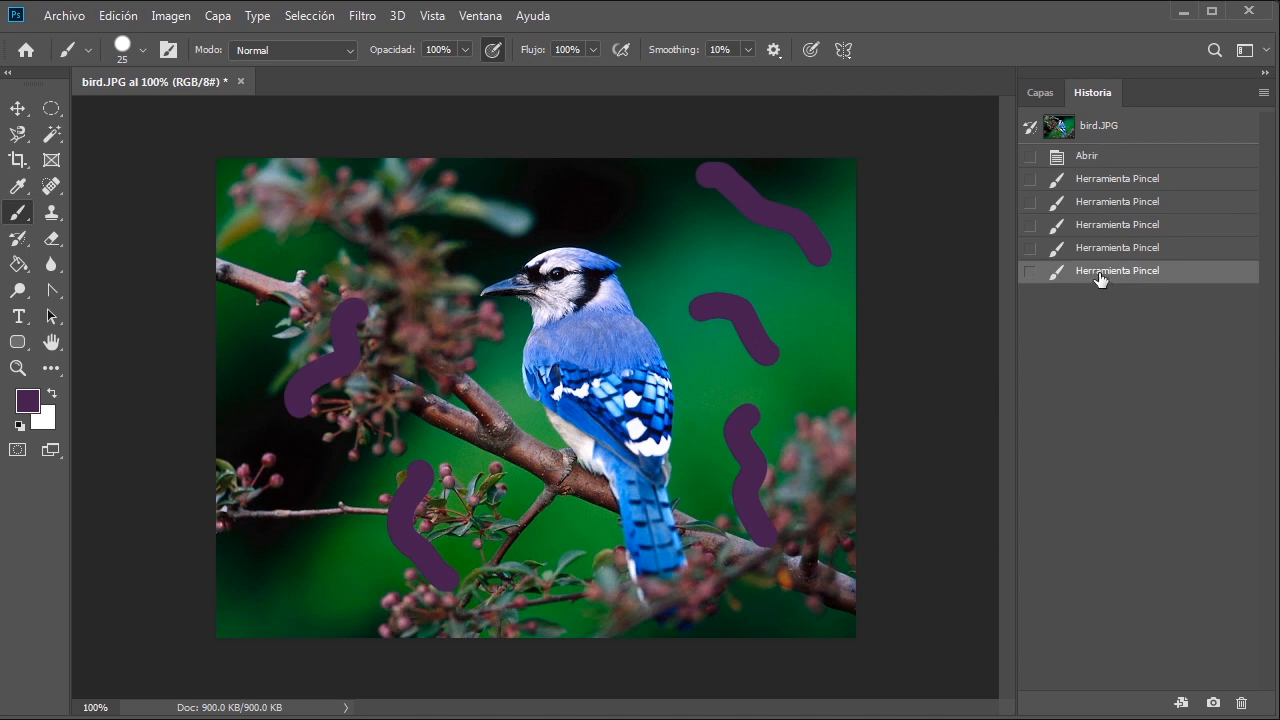
pyautogui.hotkey('ctrl', 'z')
pyautogui.hotkey('ctrl', 'z')
pyautogui.hotkey('ctrl', 'z')
pyautogui.click(1100, 126)
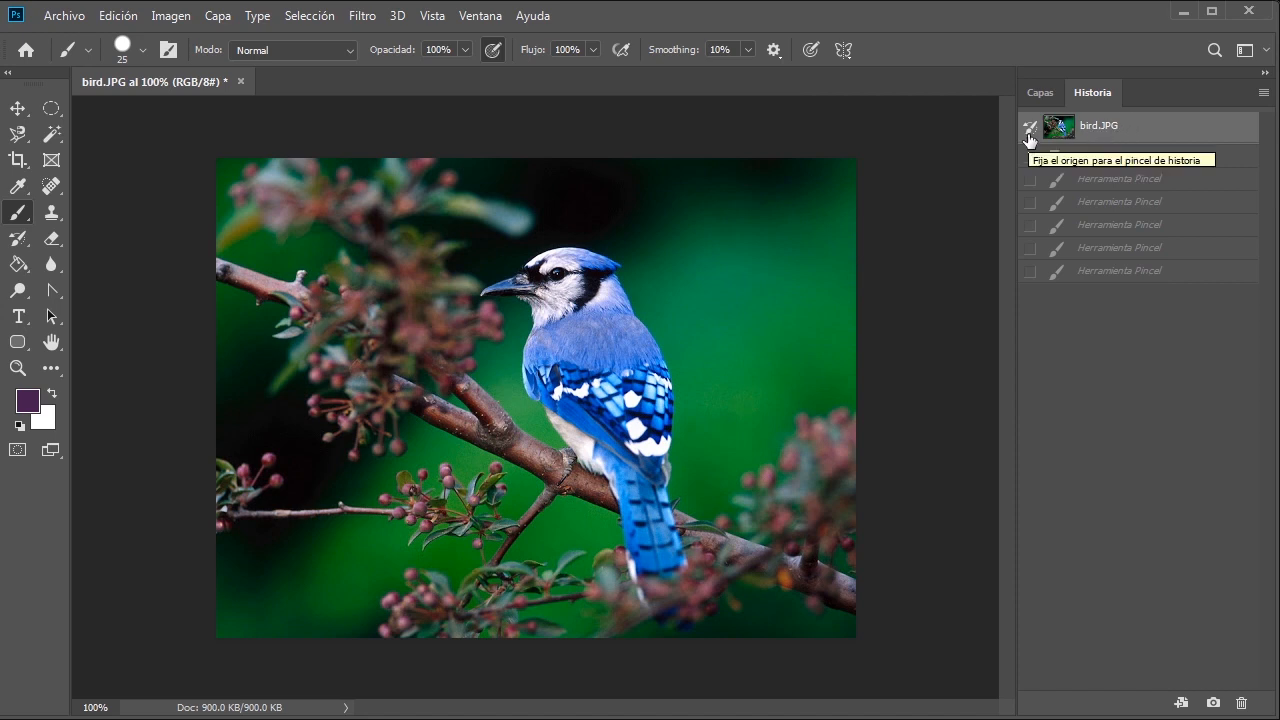
# - Apply a Gaussian blur with a radius of 20.8 to the whole bird photo
pyautogui.click(362, 15)
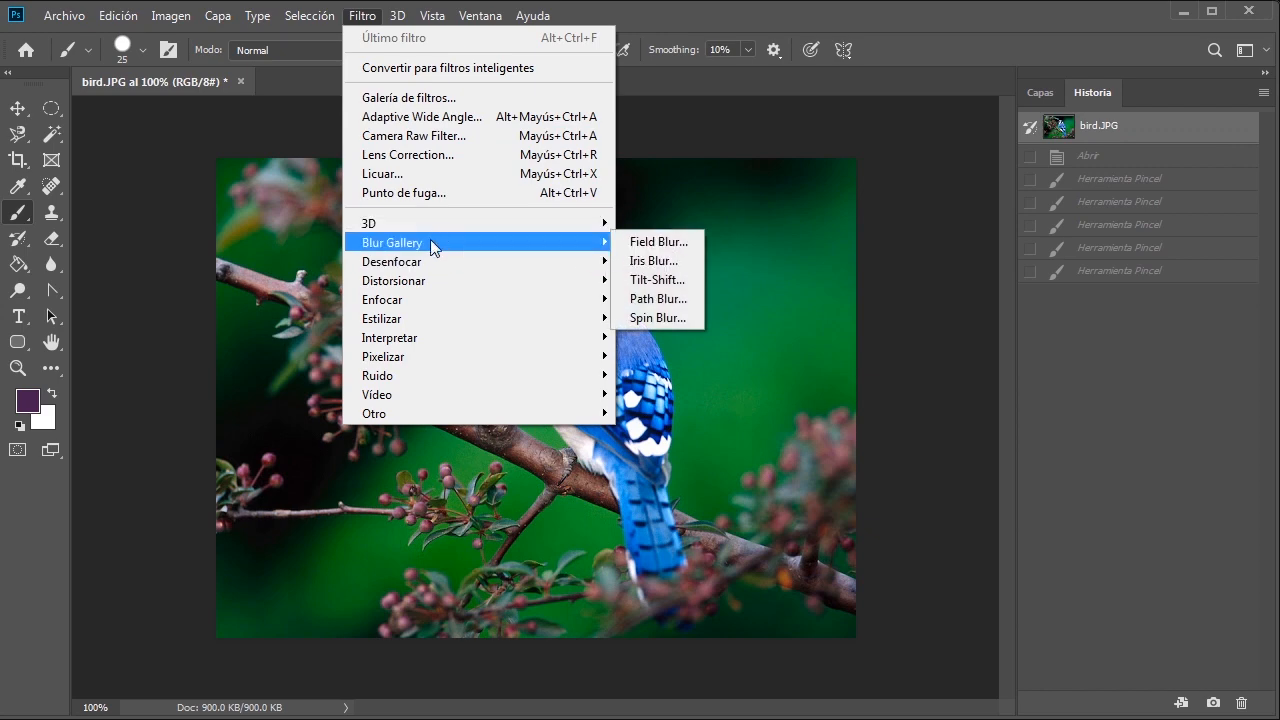
pyautogui.moveTo(411, 266)
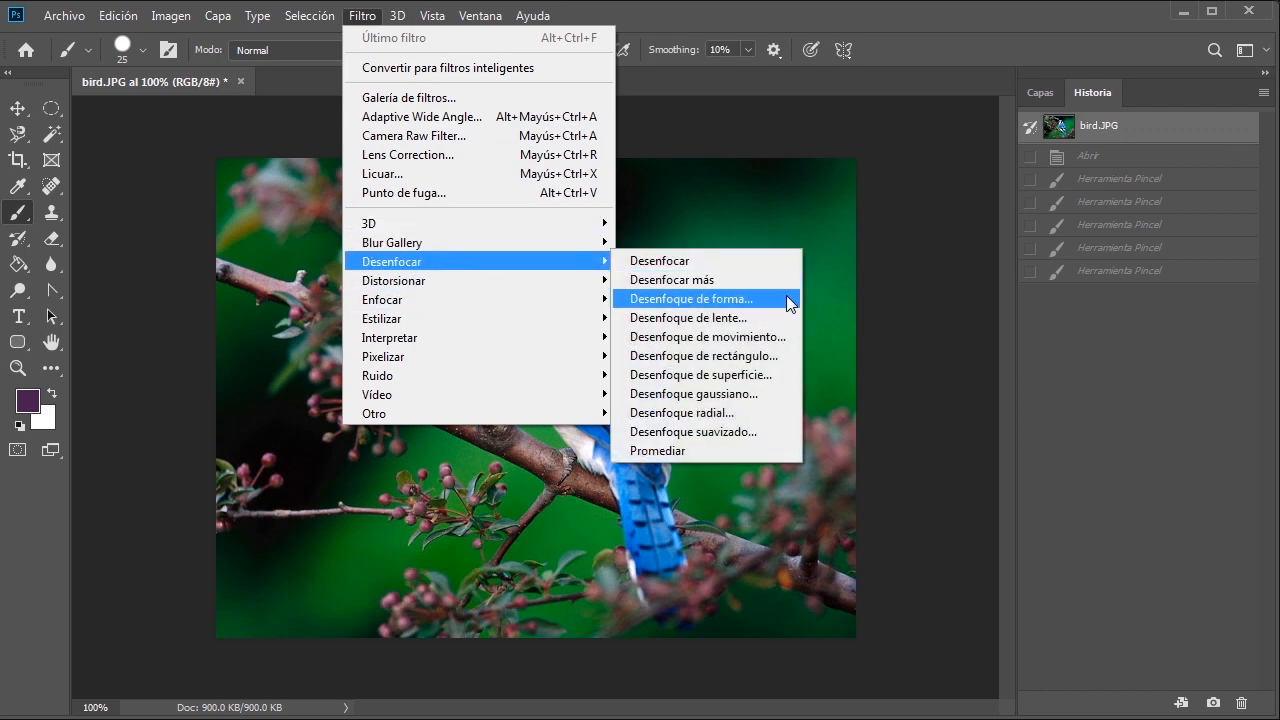
pyautogui.click(757, 399)
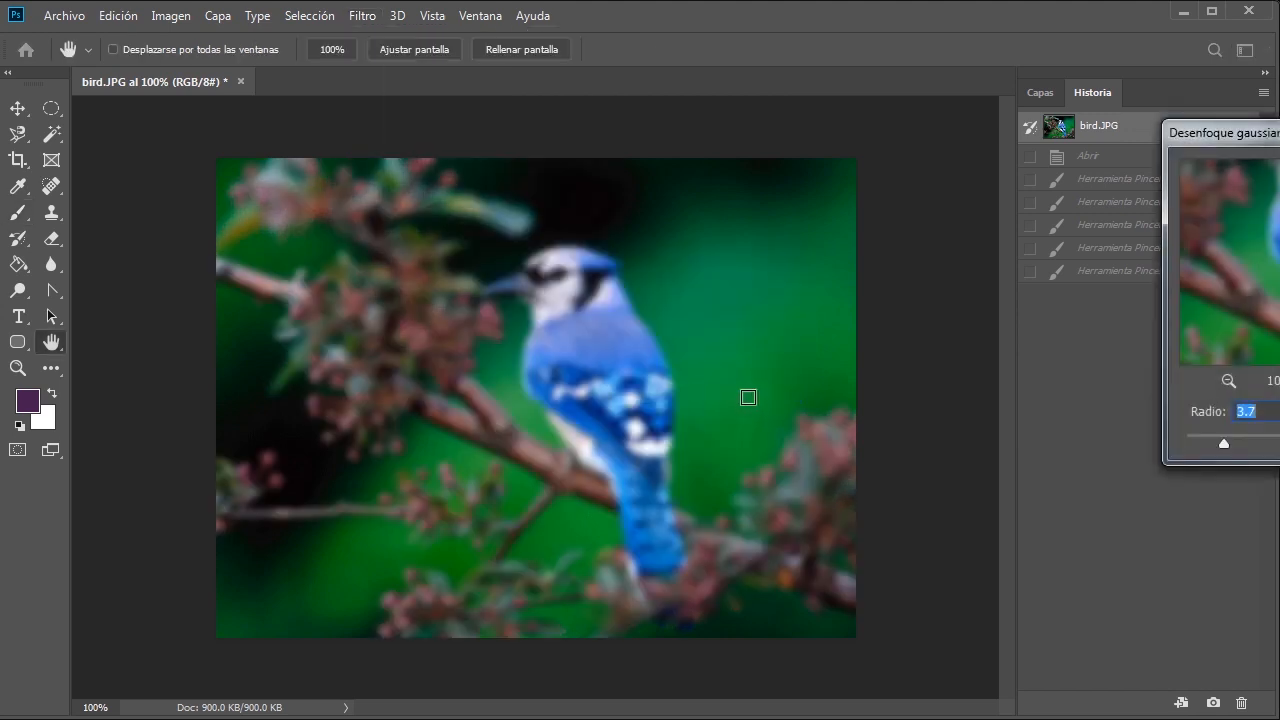
pyautogui.moveTo(1222, 440); pyautogui.dragTo(1271, 443)
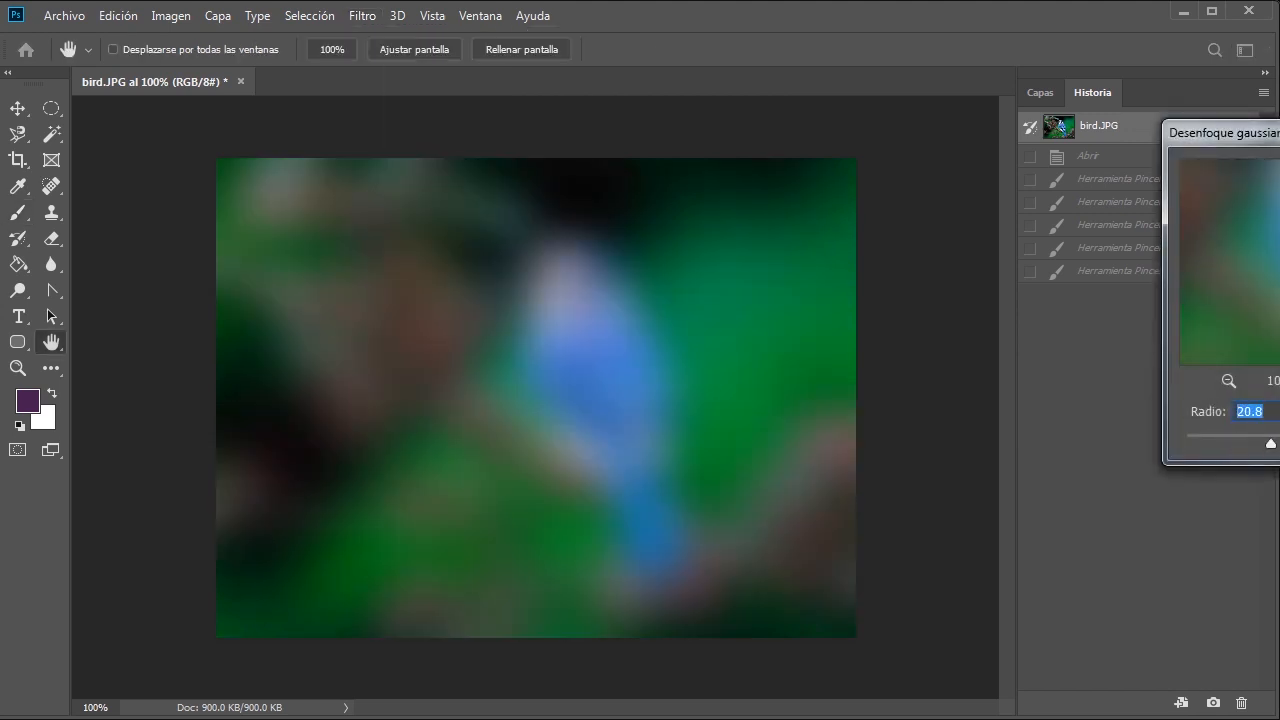
pyautogui.press('Return')
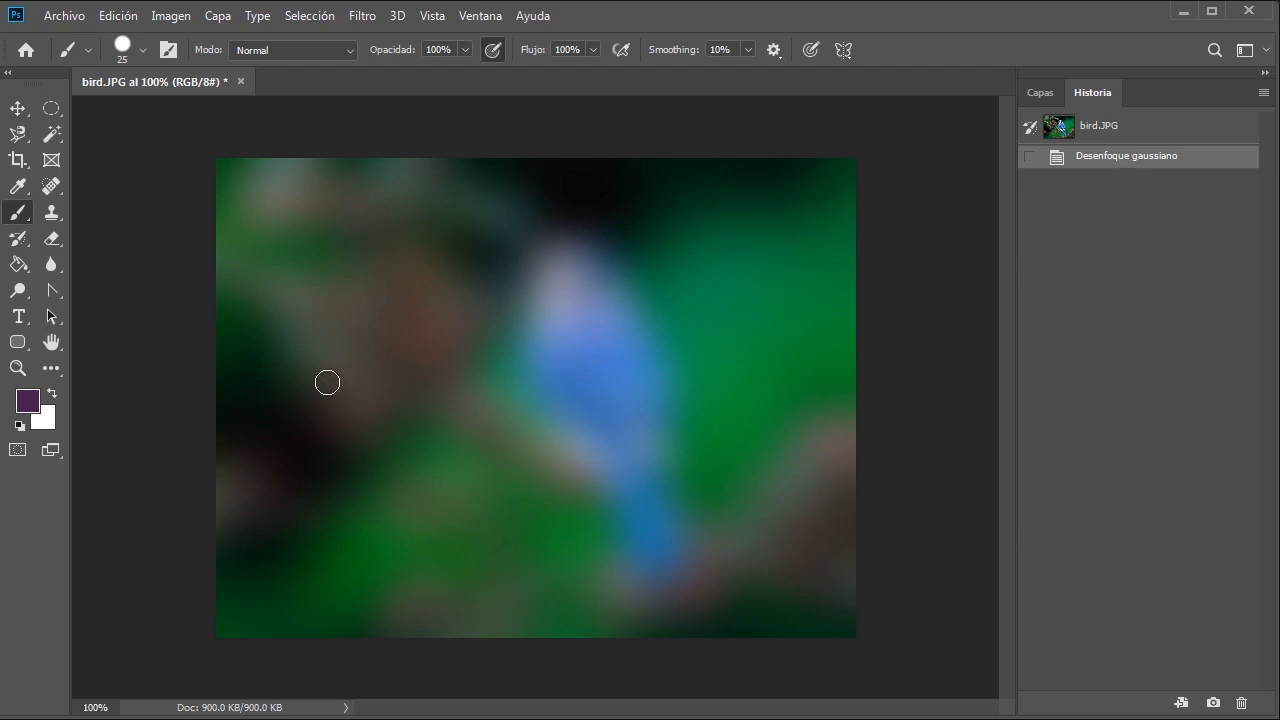
# - Paint three diagonal purple brush strokes across the blurred photo
pyautogui.moveTo(345, 268); pyautogui.dragTo(436, 466)
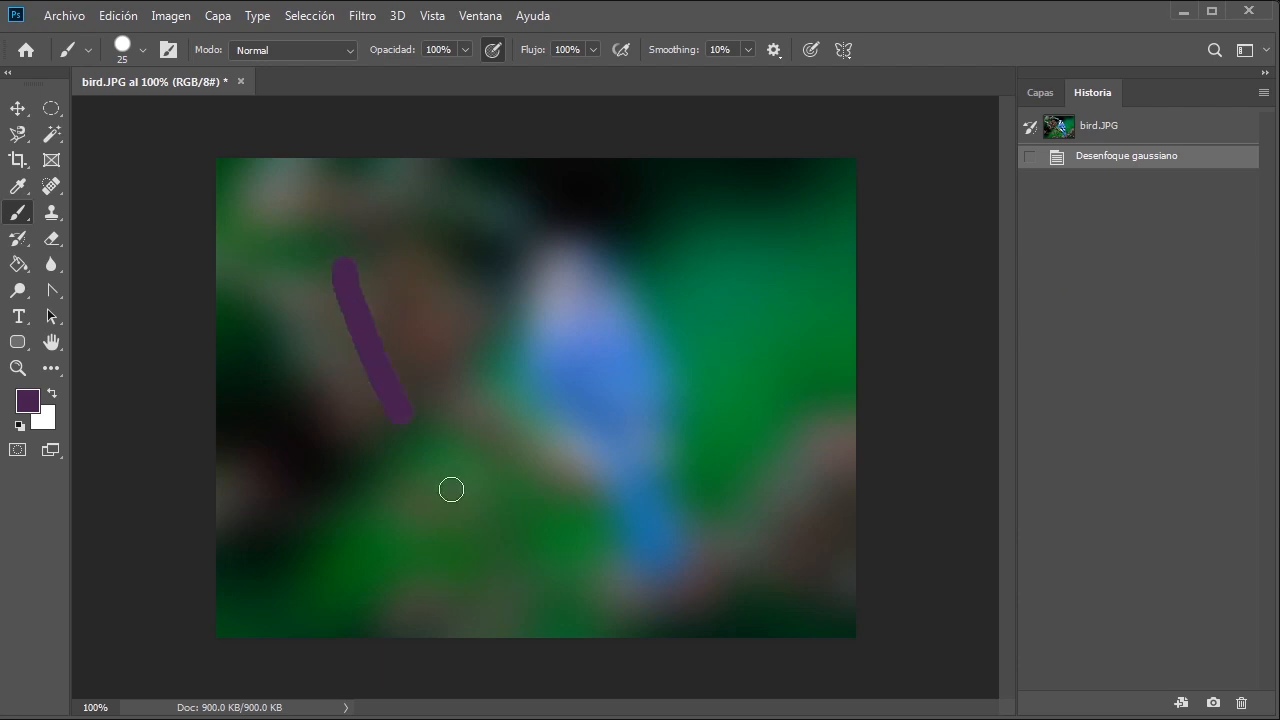
pyautogui.moveTo(533, 298); pyautogui.dragTo(726, 510)
pyautogui.moveTo(655, 292); pyautogui.dragTo(738, 428)
# - Cut an elliptical area out of the image centre by moving its selected pixels, and restore the original bird.JPG snapshot
pyautogui.click(51, 108)
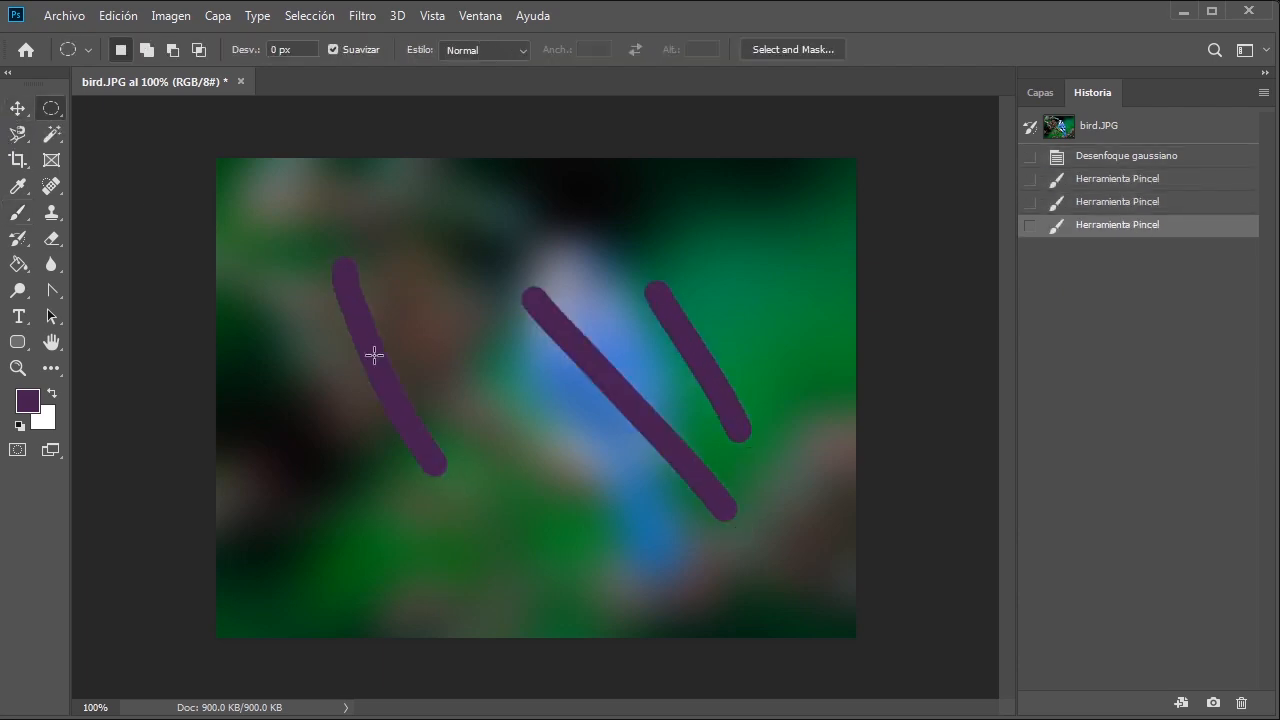
pyautogui.moveTo(355, 284); pyautogui.dragTo(645, 456)
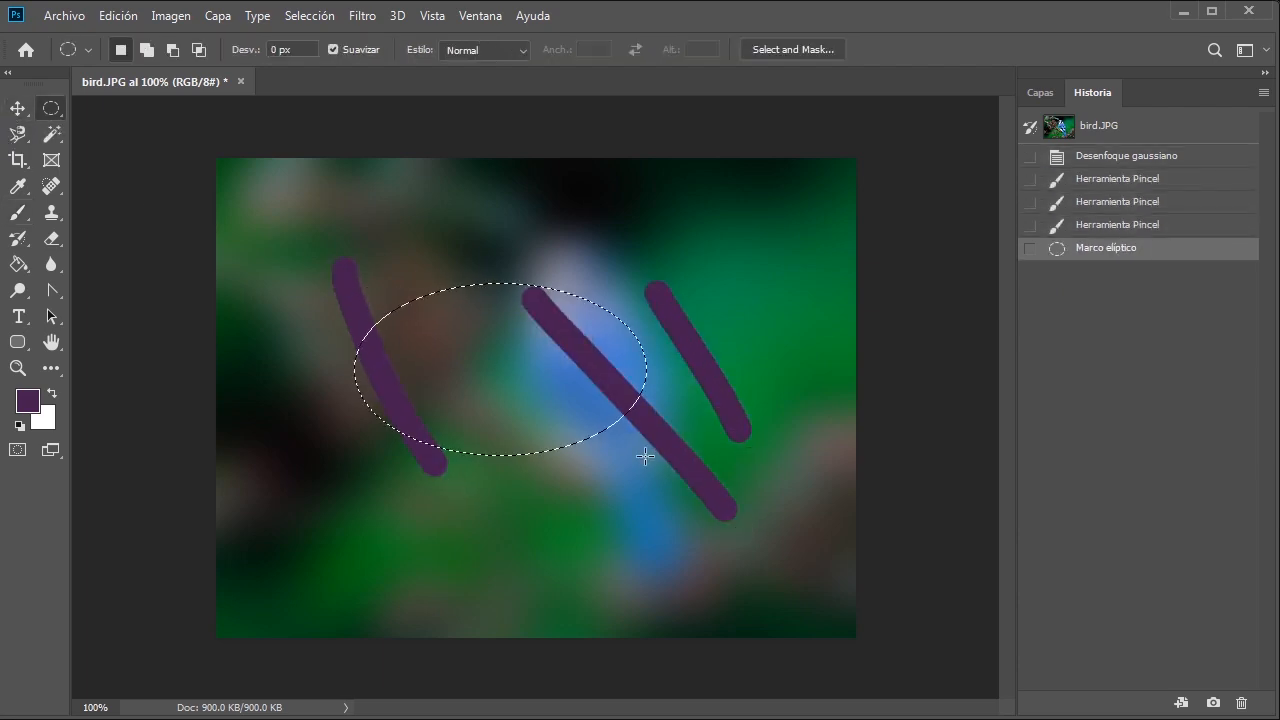
pyautogui.click(18, 108)
pyautogui.moveTo(408, 312); pyautogui.dragTo(528, 405)
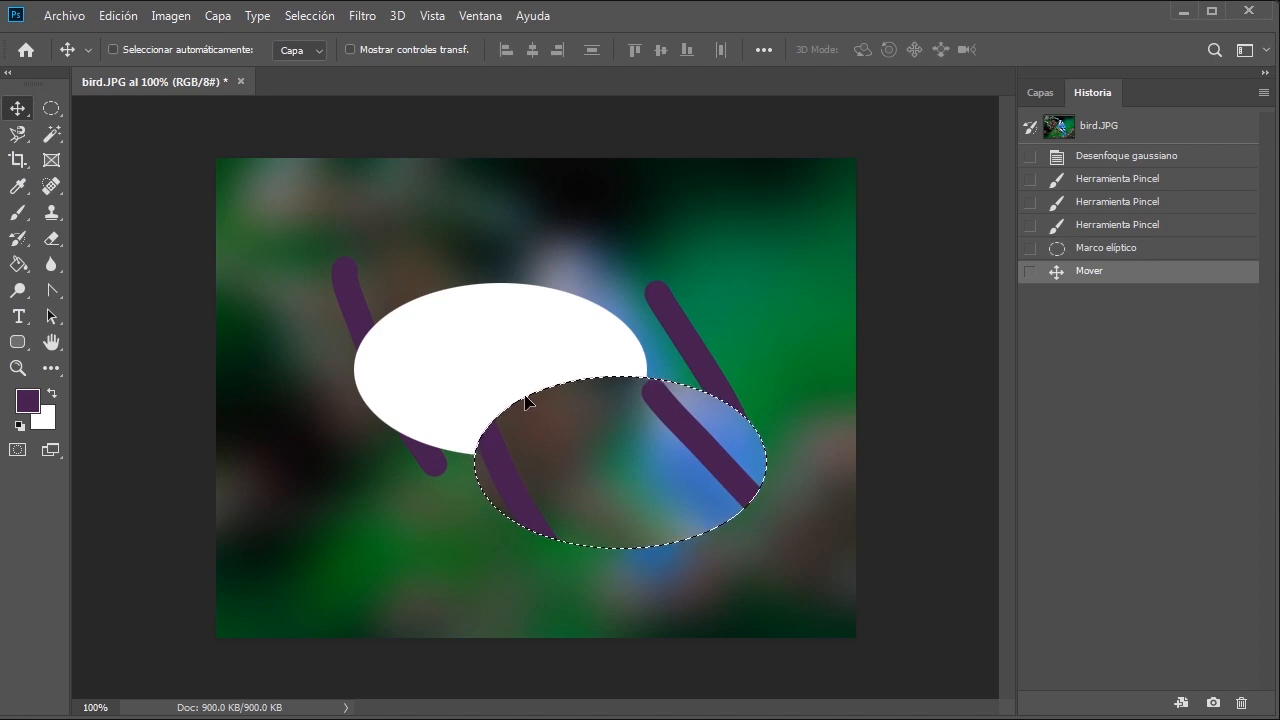
pyautogui.click(1090, 138)
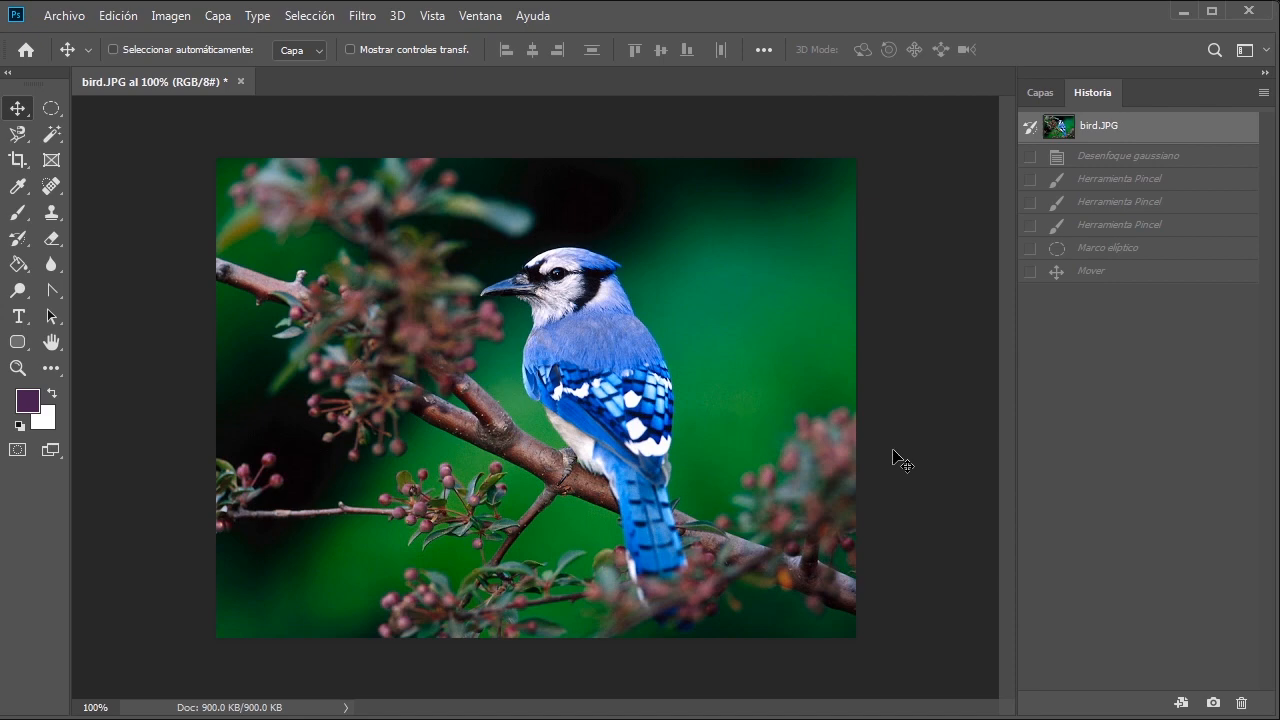
# - Apply a Gaussian blur with a radius of 7.2 to the whole bird photo
pyautogui.click(369, 17)
pyautogui.moveTo(435, 264)
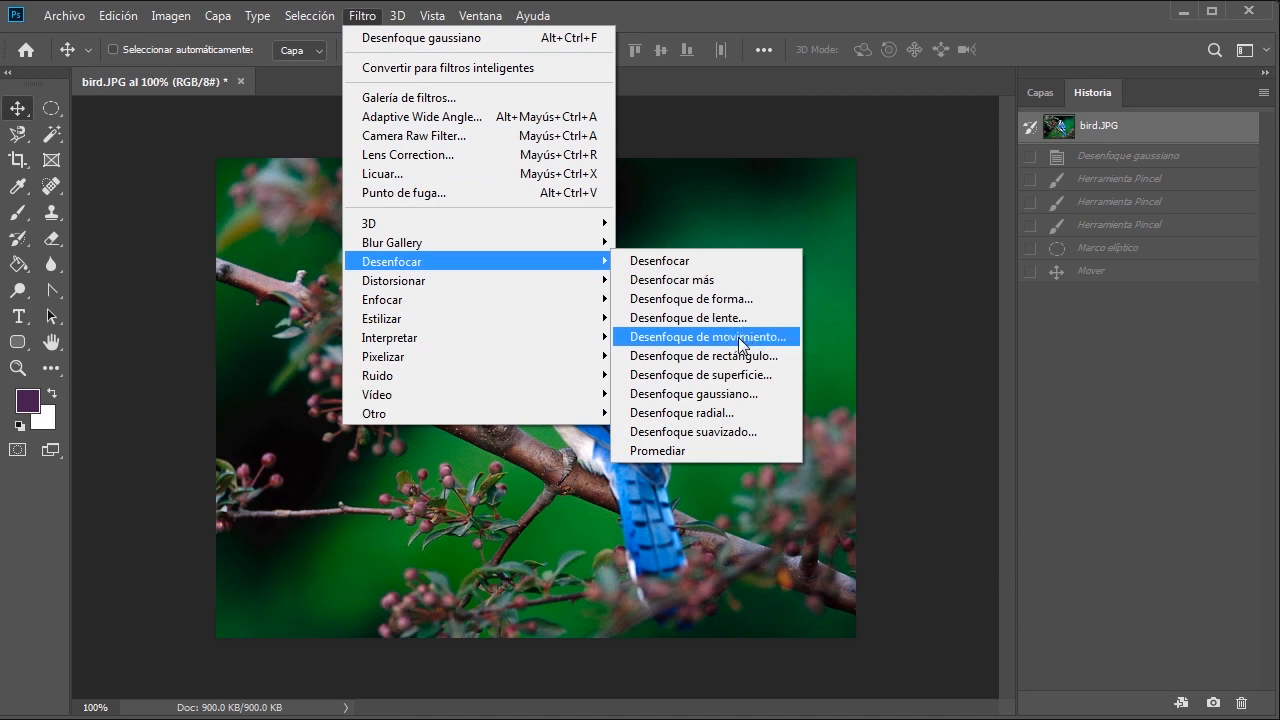
pyautogui.click(730, 398)
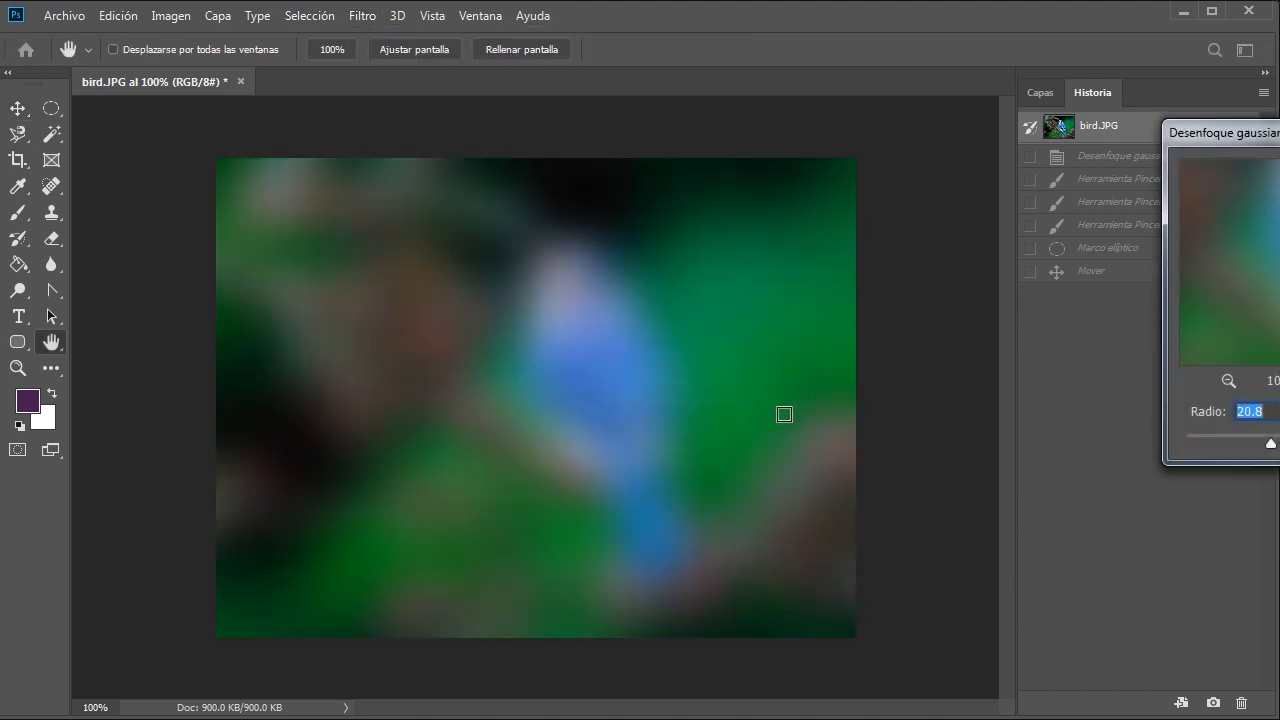
pyautogui.moveTo(1258, 444); pyautogui.dragTo(1249, 452)
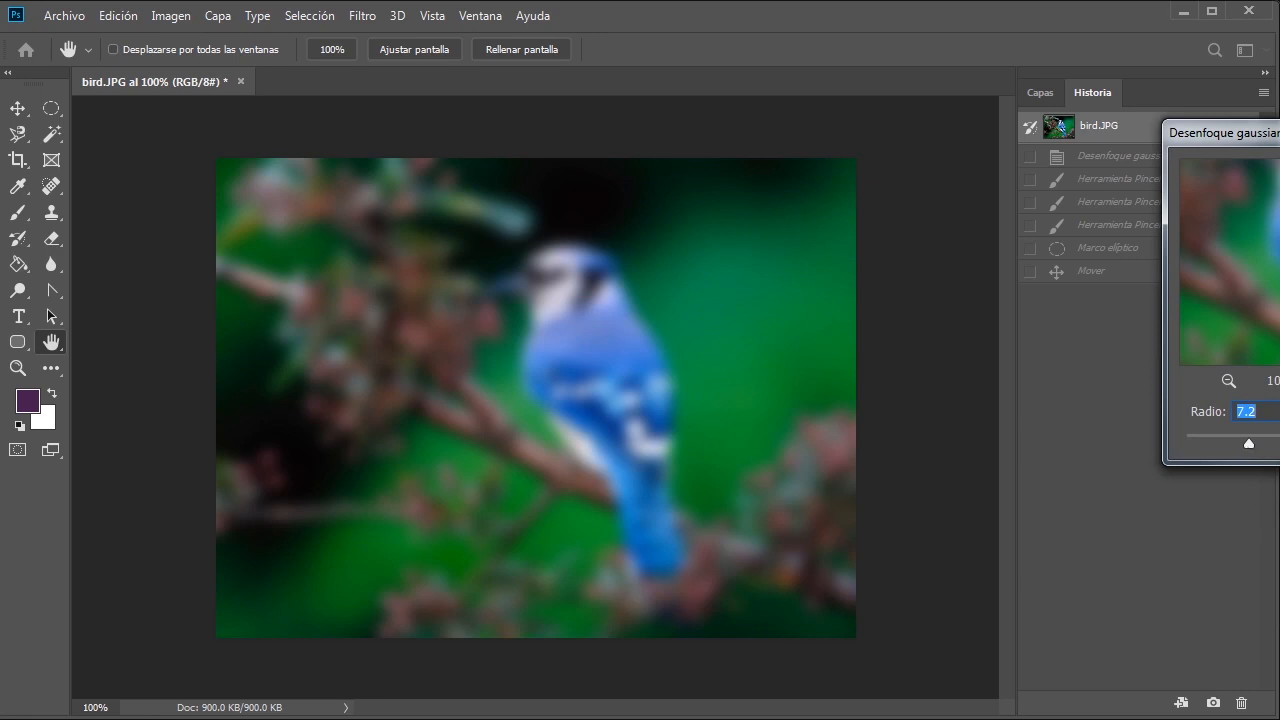
pyautogui.press('Return')
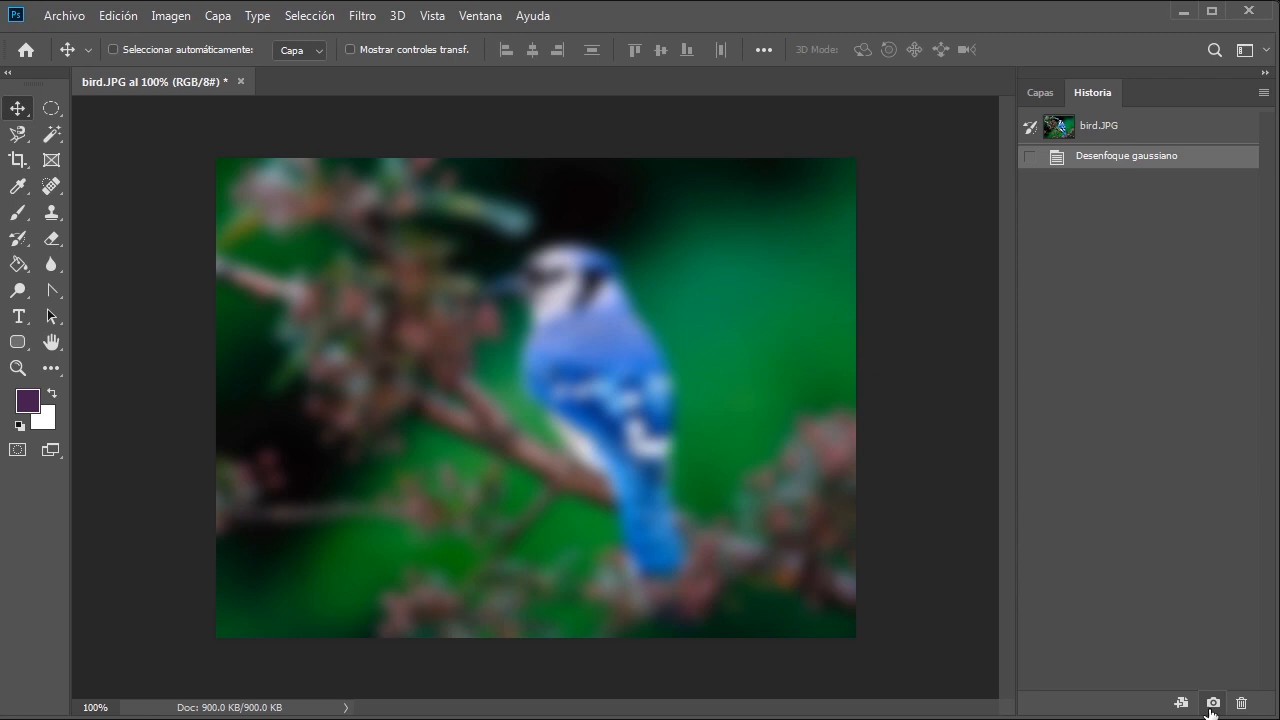
# - Create a history snapshot of the blurred photo, compare it with the original, and return to the bird.JPG snapshot
pyautogui.click(1214, 704)
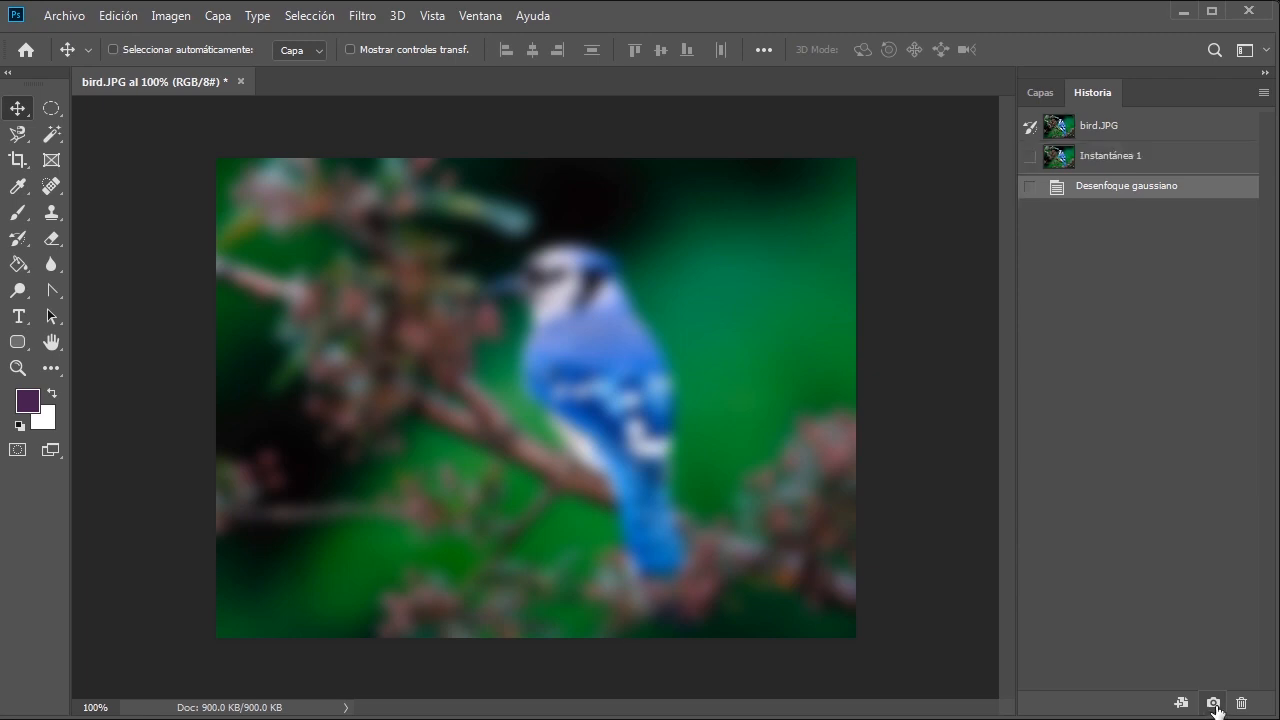
pyautogui.click(1124, 157)
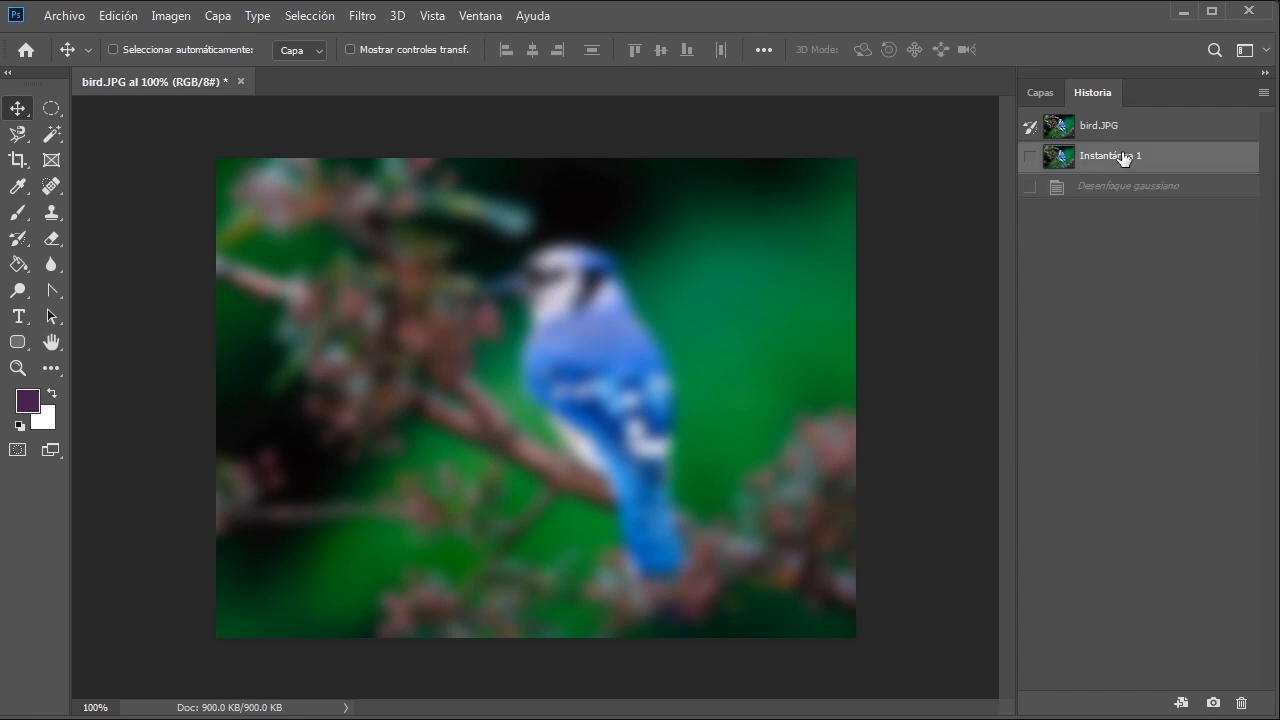
pyautogui.click(1123, 127)
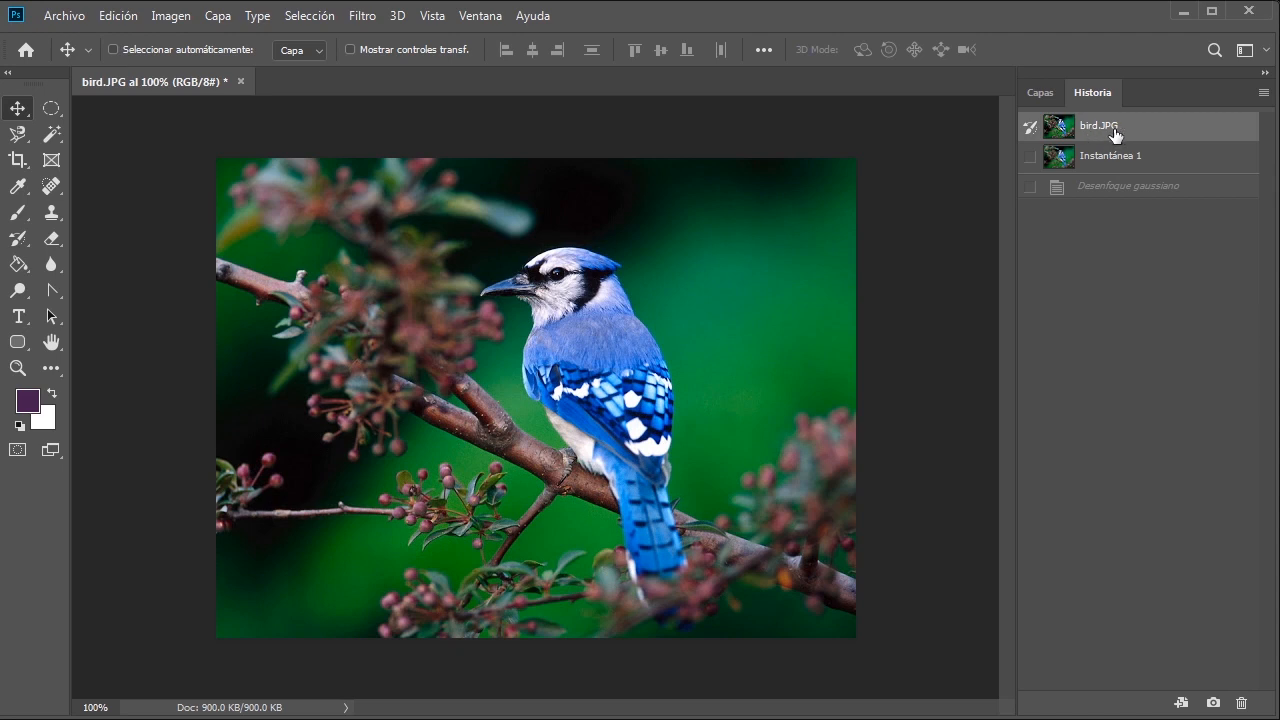
pyautogui.click(1125, 160)
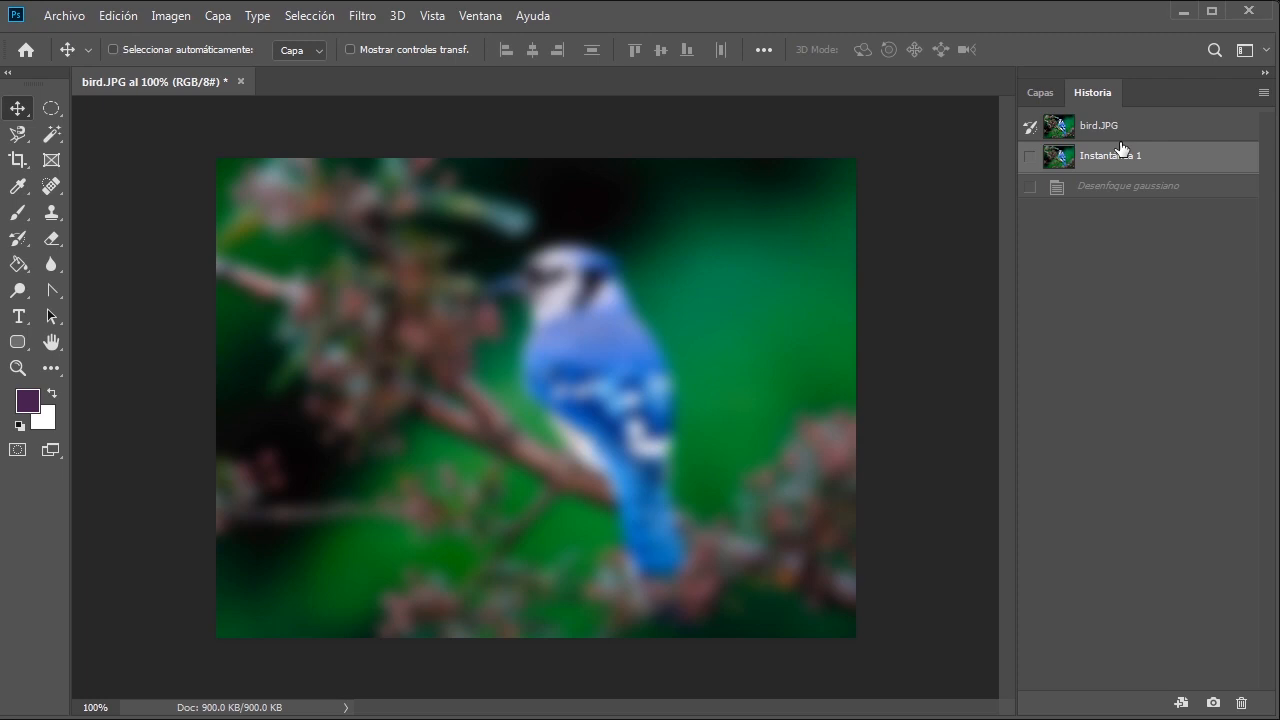
pyautogui.click(1126, 132)
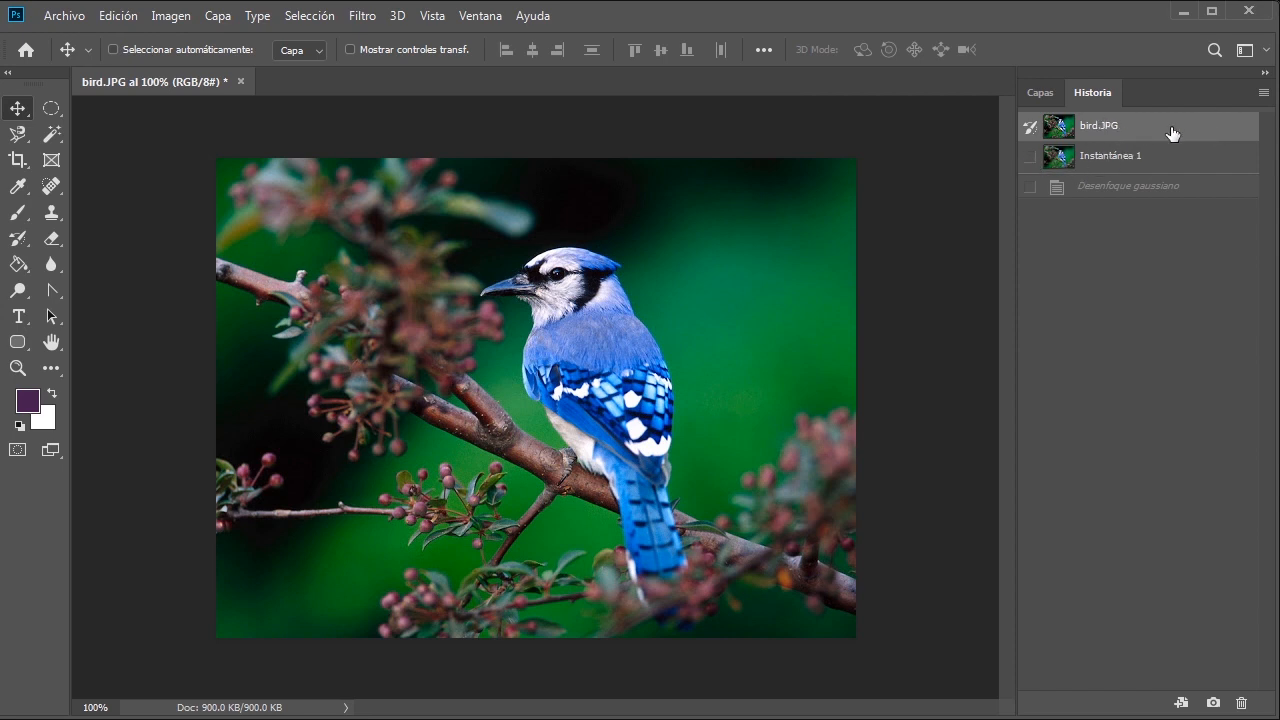
# - Set the Instantánea 1 snapshot as the History Brush source and enlarge the History Brush to 85 px
pyautogui.click(1030, 157)
pyautogui.click(18, 238)
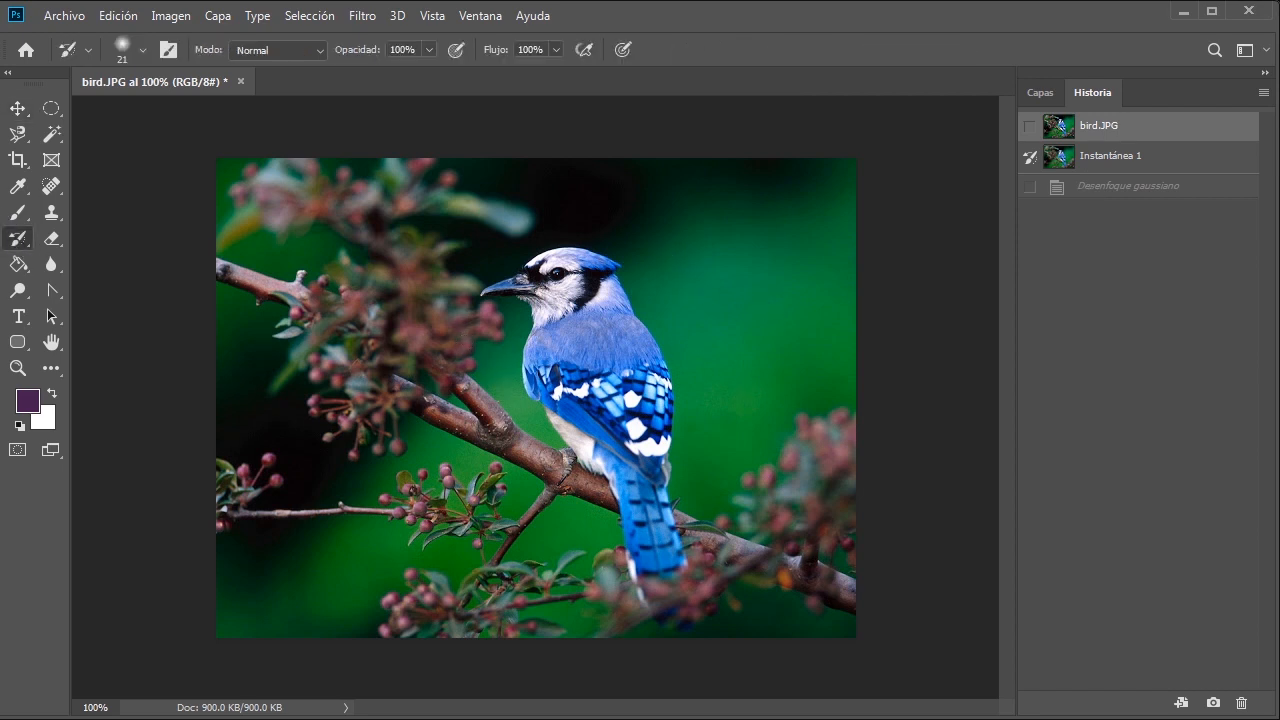
pyautogui.press(']')
pyautogui.press(']')
pyautogui.press(']')
pyautogui.press(']')
pyautogui.press(']')
pyautogui.press(']')
pyautogui.press(']')
pyautogui.press(']')
pyautogui.moveTo(700, 323)
pyautogui.mouseDown()
pyautogui.moveTo(716, 329)
pyautogui.moveTo(701, 278)
pyautogui.mouseUp()
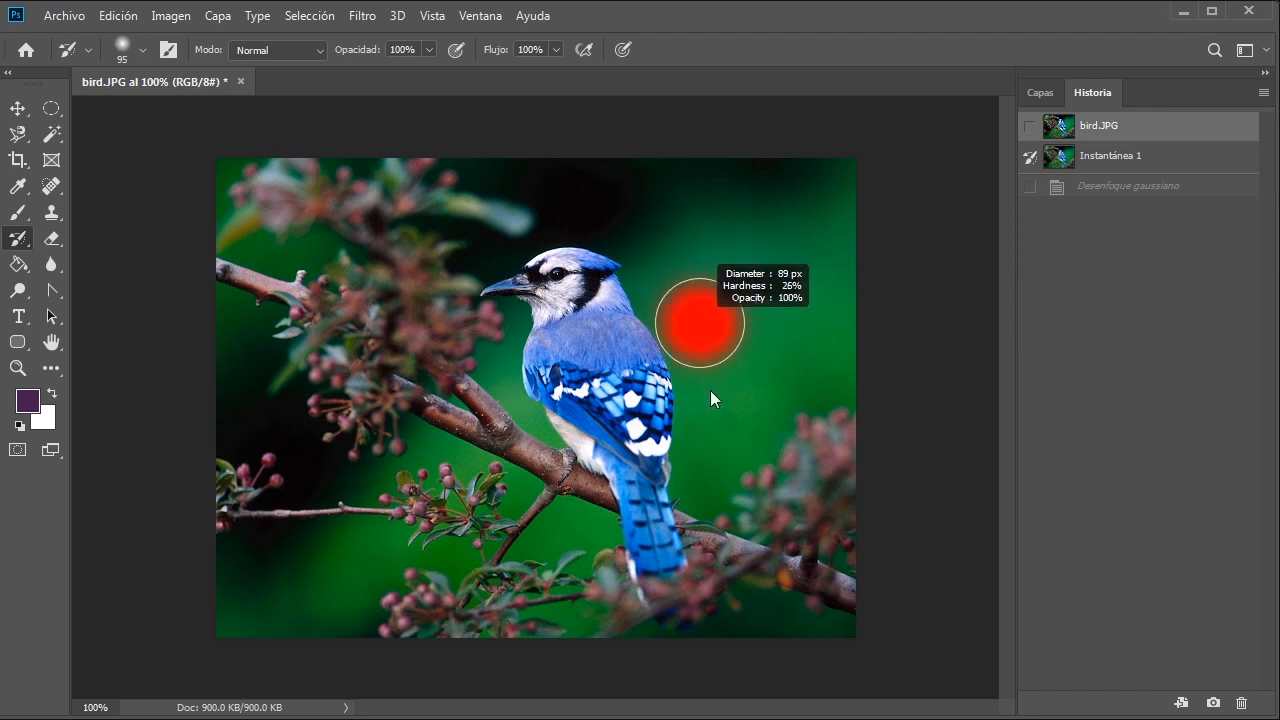
pyautogui.moveTo(711, 392)
pyautogui.mouseDown()
pyautogui.moveTo(706, 260)
pyautogui.moveTo(700, 289)
pyautogui.moveTo(694, 272)
pyautogui.mouseUp()
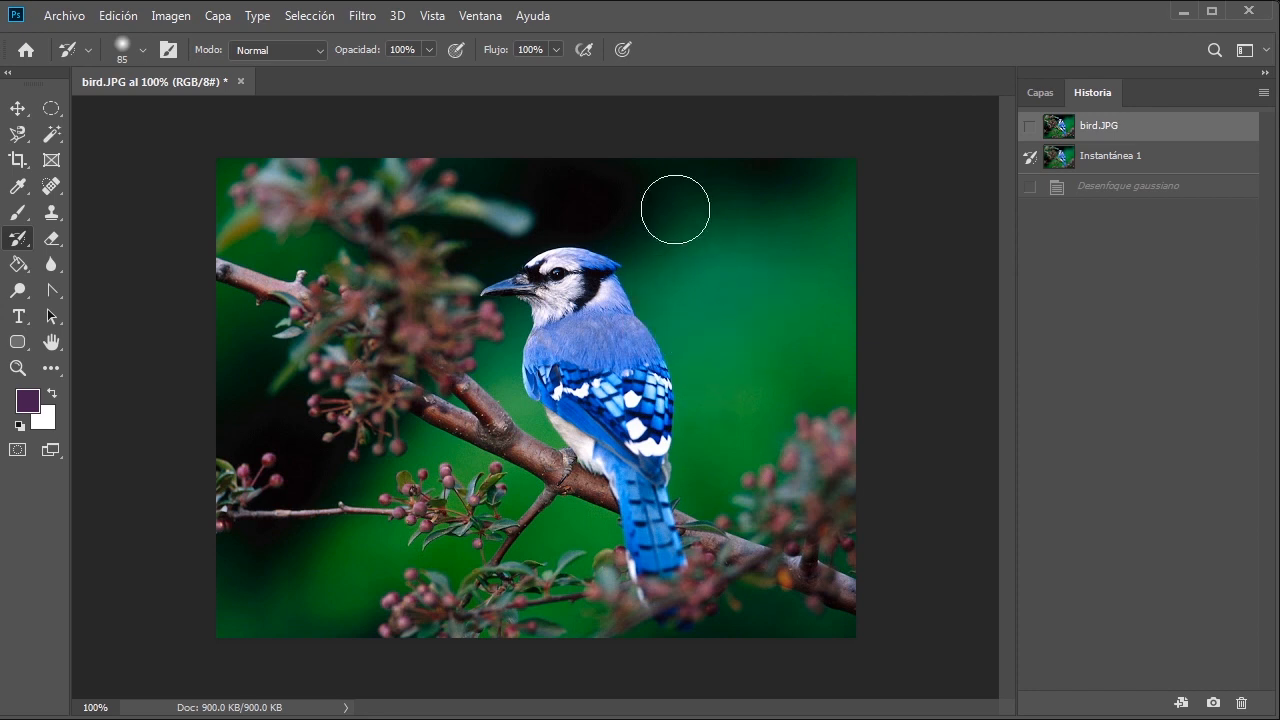
# - Set the History Brush opacity to 34% and paint blur over the upper-left branch and its berries
pyautogui.click(430, 50)
pyautogui.moveTo(362, 72); pyautogui.dragTo(369, 72)
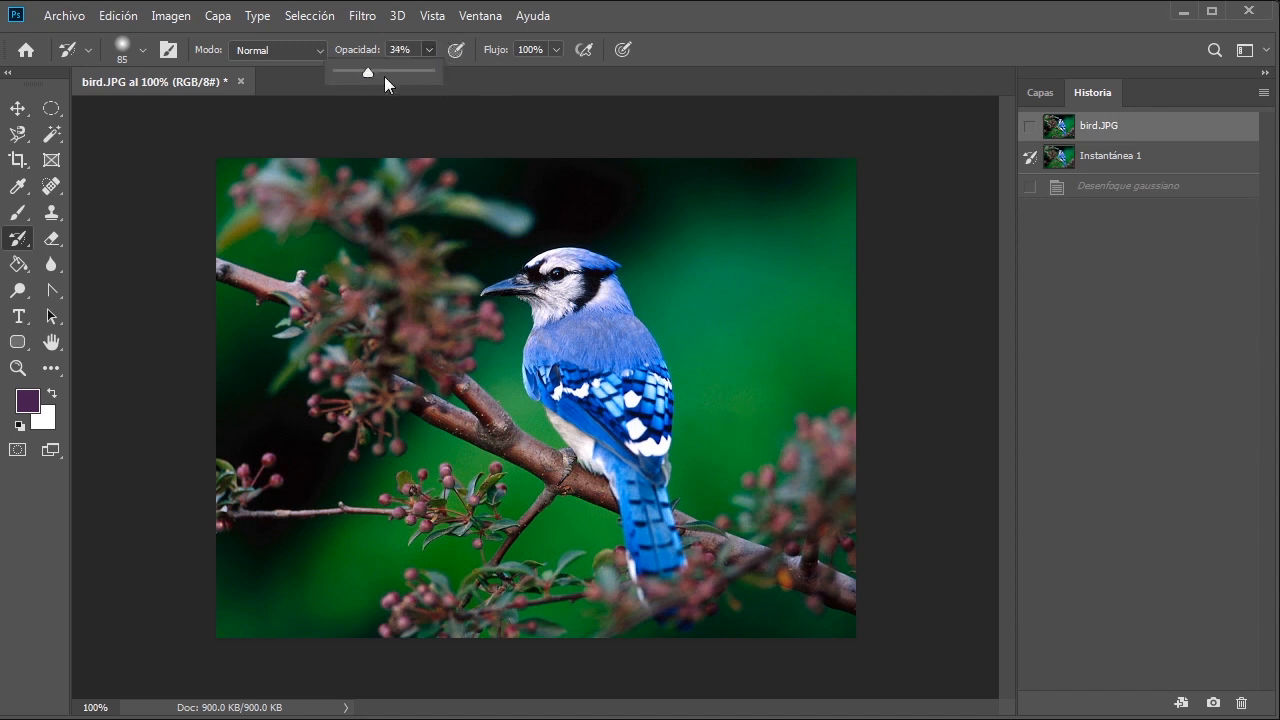
pyautogui.moveTo(309, 297)
pyautogui.mouseDown()
pyautogui.moveTo(336, 327)
pyautogui.moveTo(213, 269)
pyautogui.moveTo(296, 327)
pyautogui.moveTo(242, 304)
pyautogui.moveTo(220, 285)
pyautogui.moveTo(304, 324)
pyautogui.mouseUp()
pyautogui.moveTo(195, 268); pyautogui.dragTo(303, 294)
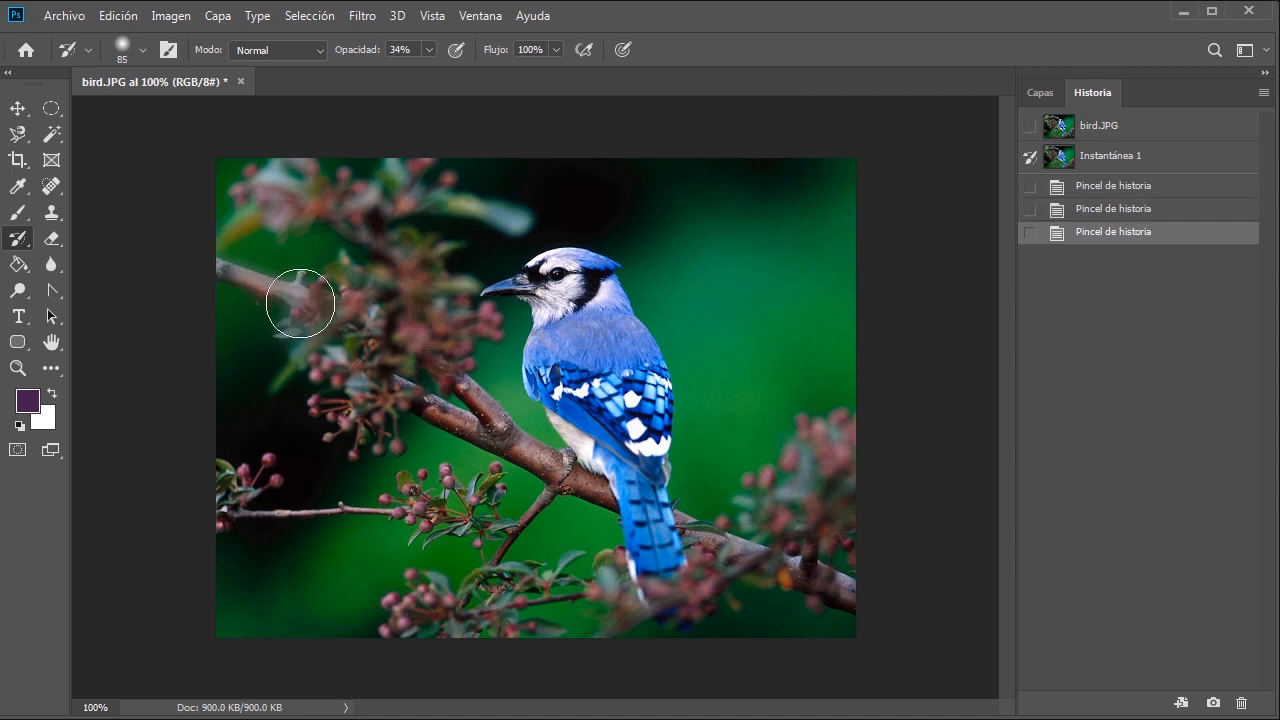
pyautogui.moveTo(217, 269); pyautogui.dragTo(297, 320)
pyautogui.moveTo(361, 296)
pyautogui.mouseDown()
pyautogui.moveTo(294, 329)
pyautogui.moveTo(282, 290)
pyautogui.moveTo(262, 325)
pyautogui.moveTo(268, 284)
pyautogui.moveTo(242, 326)
pyautogui.mouseUp()
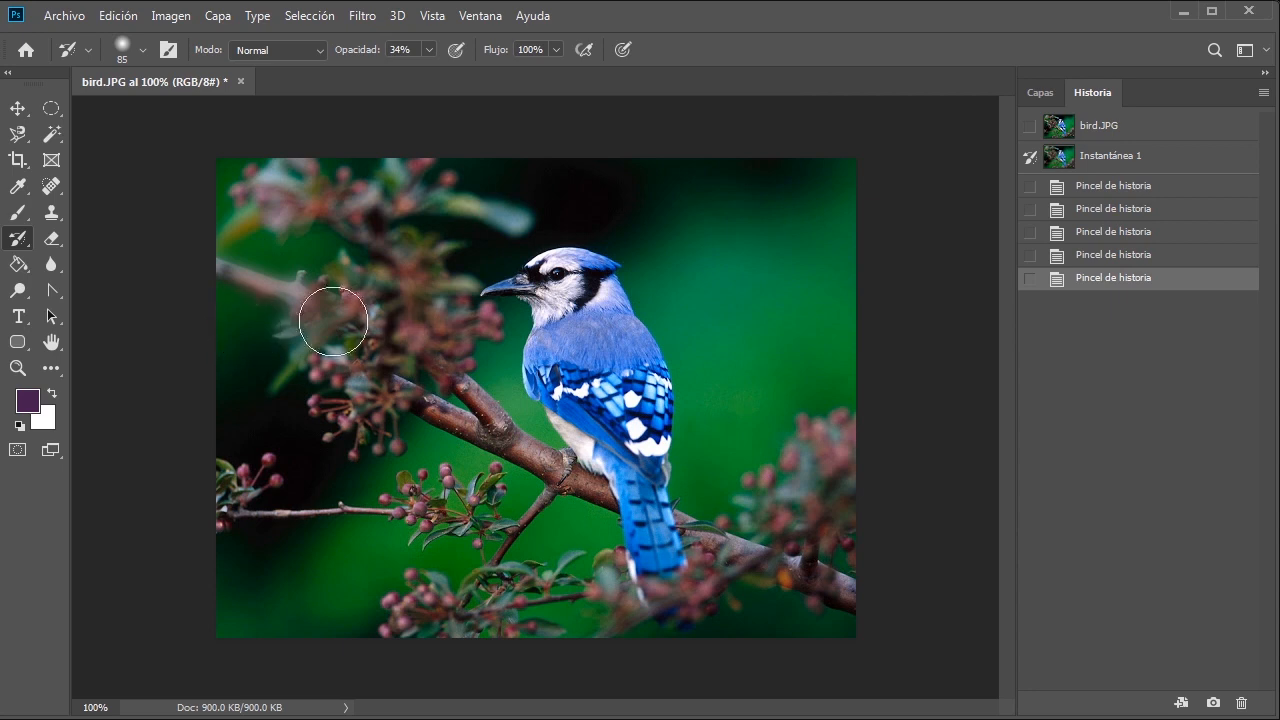
# - Compare the Instantánea 1 snapshot with the latest History Brush state
pyautogui.click(1108, 157)
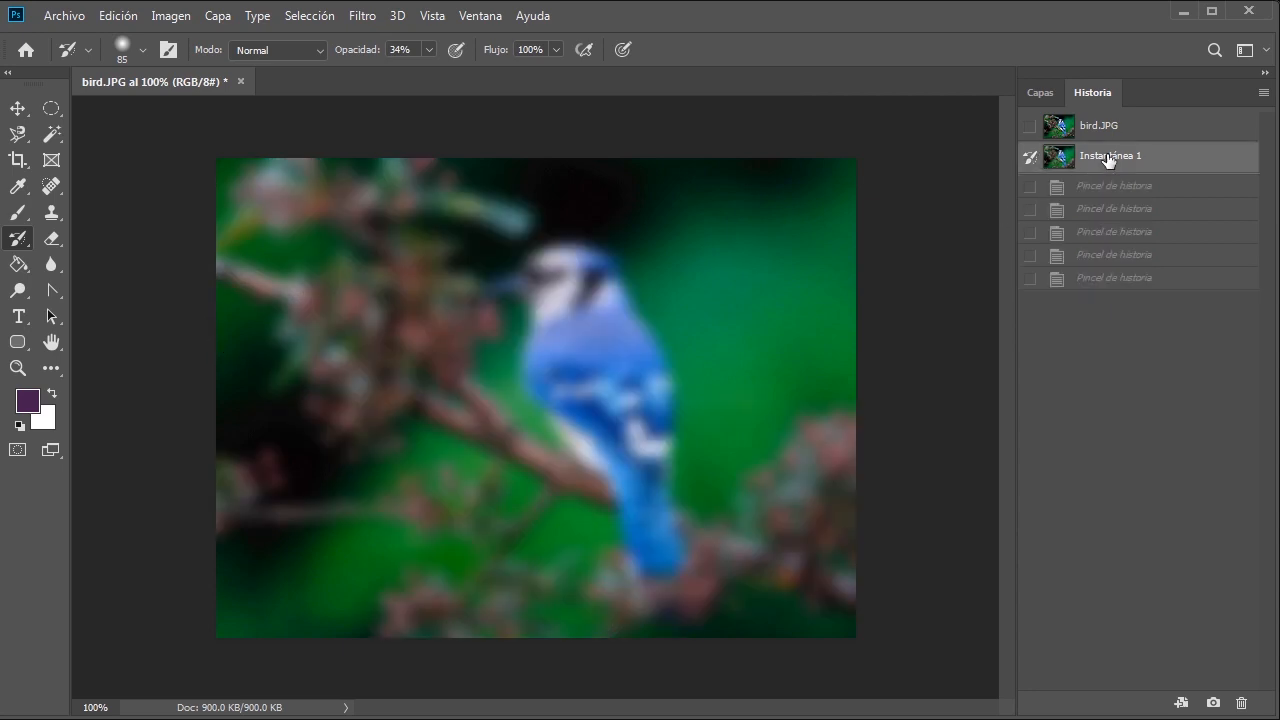
pyautogui.click(1098, 281)
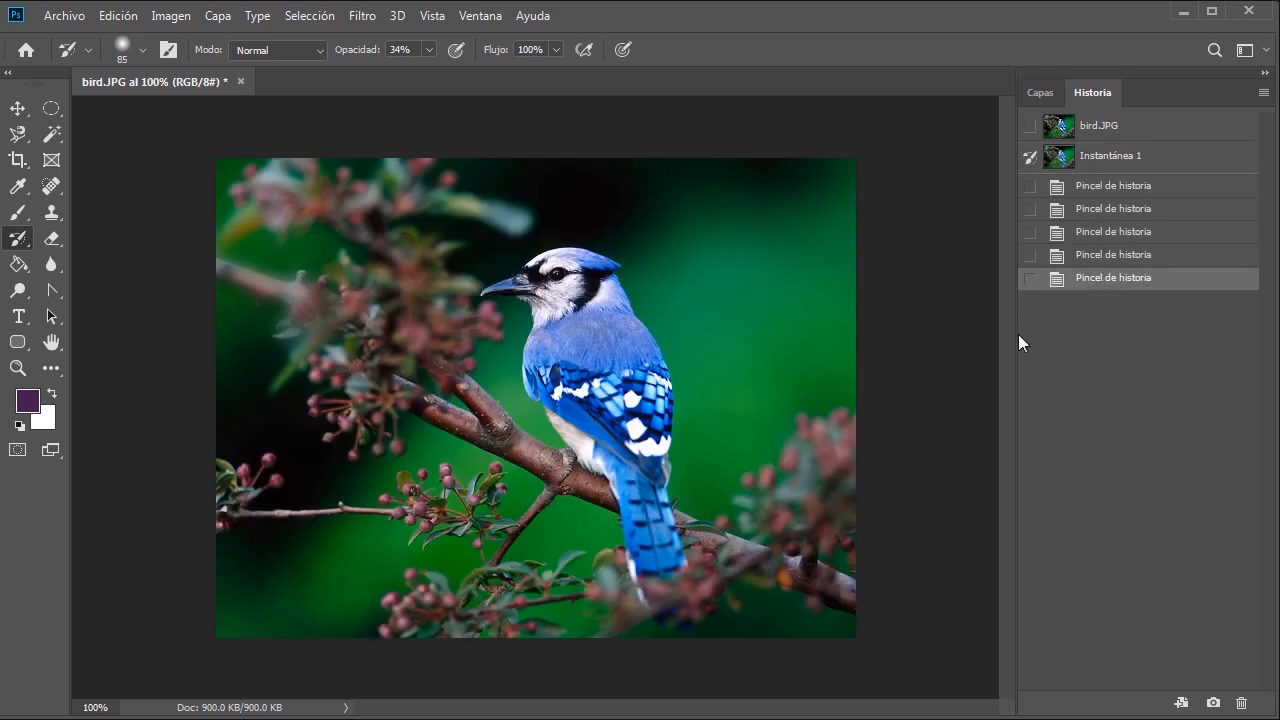
# - Paint blur over the branch and berries at the photo's lower right with the History Brush
pyautogui.click(784, 561)
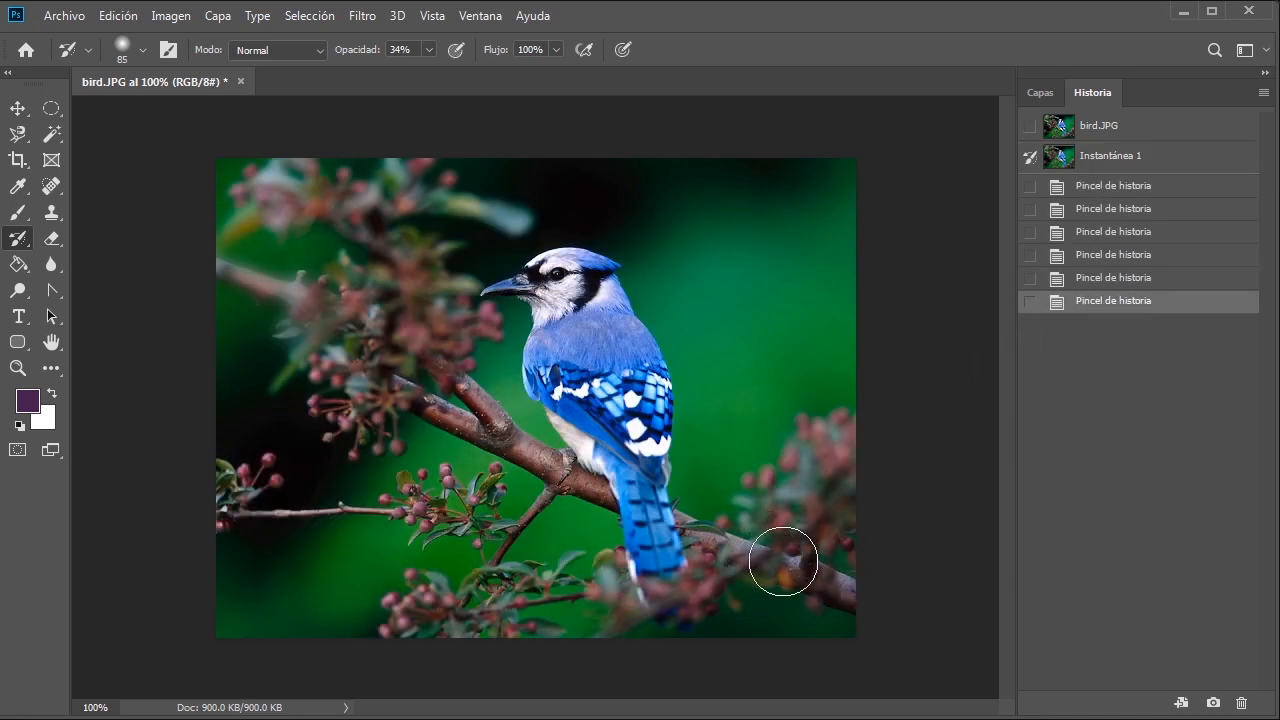
pyautogui.click(803, 579)
pyautogui.click(766, 571)
pyautogui.click(862, 612)
pyautogui.click(846, 606)
pyautogui.click(820, 569)
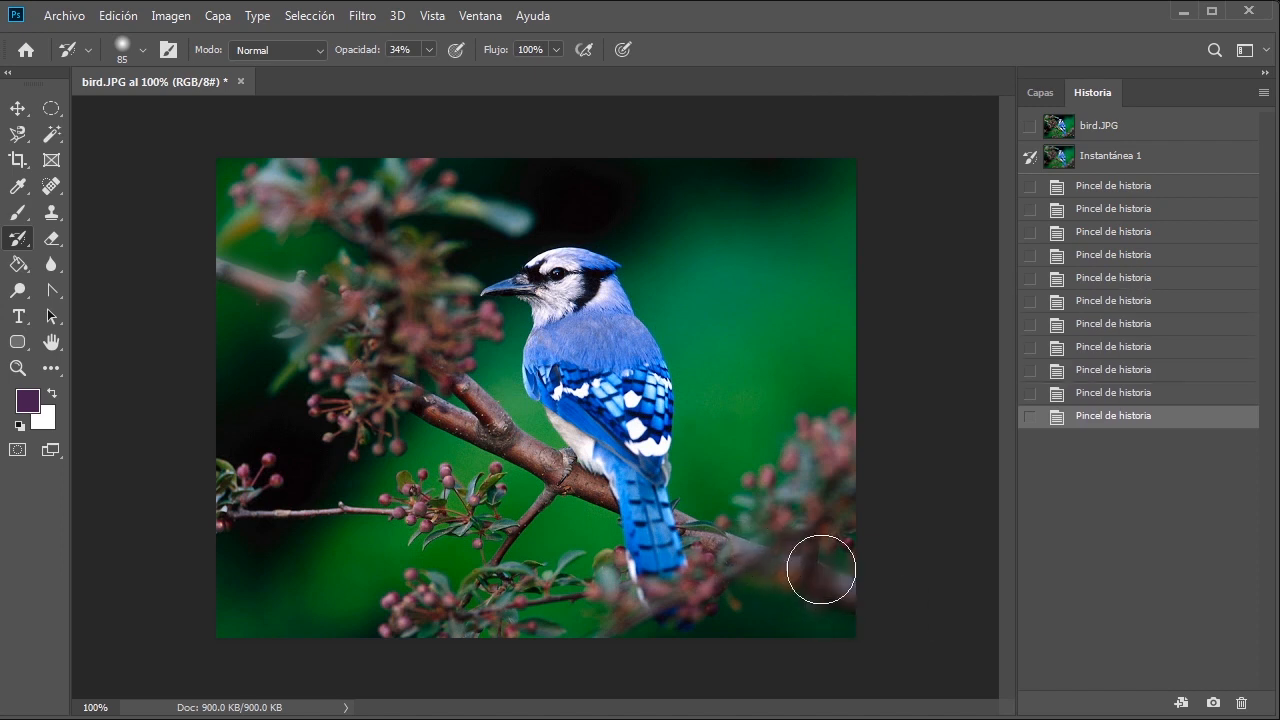
pyautogui.click(829, 520)
pyautogui.click(854, 511)
pyautogui.click(850, 514)
pyautogui.click(736, 567)
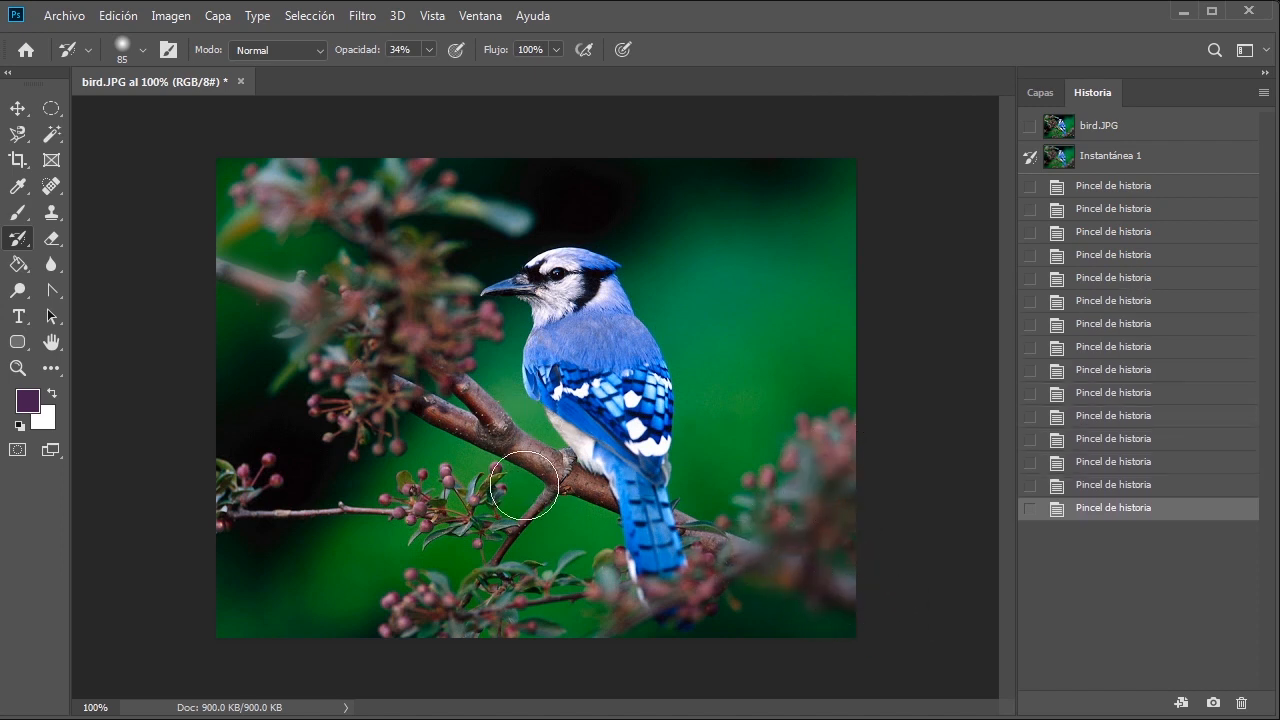
# - Paint blur over the lower-left twigs, the hanging berries and the main branch left of the bird
pyautogui.click(524, 496)
pyautogui.click(498, 500)
pyautogui.click(424, 610)
pyautogui.click(387, 484)
pyautogui.click(356, 491)
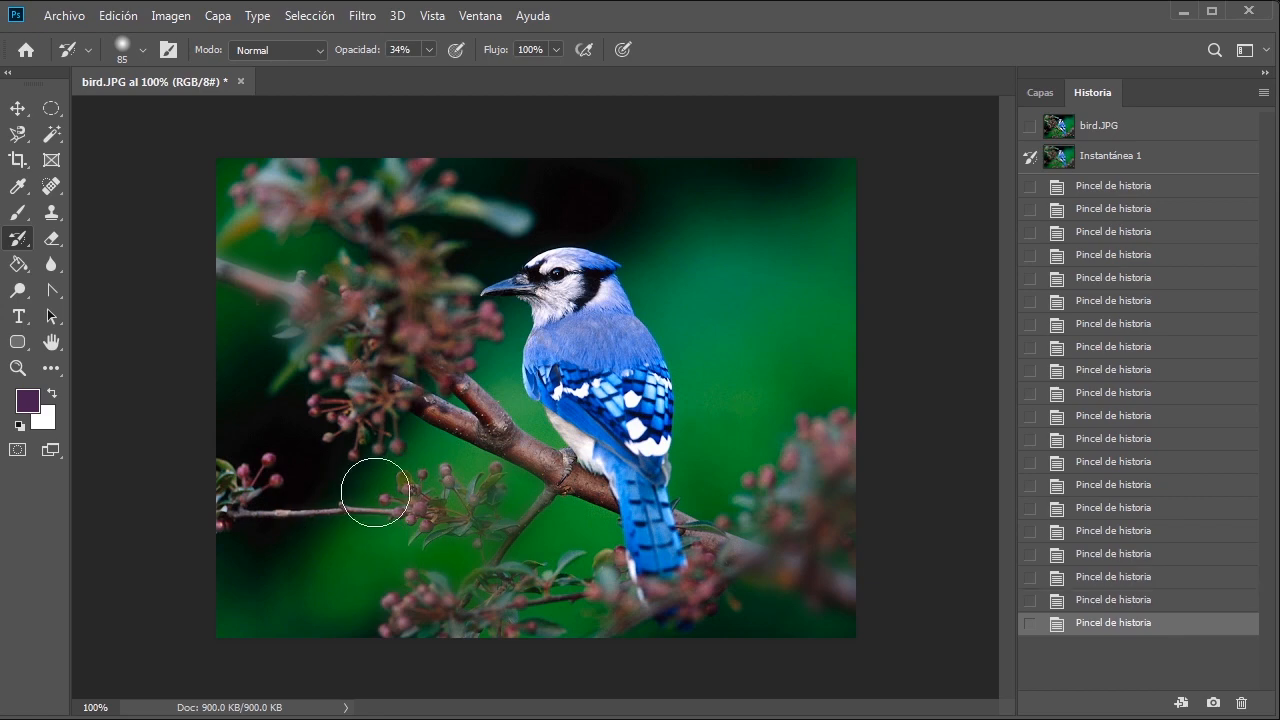
pyautogui.click(277, 495)
pyautogui.click(299, 537)
pyautogui.click(264, 434)
pyautogui.click(364, 350)
pyautogui.click(312, 361)
pyautogui.click(303, 382)
pyautogui.click(324, 382)
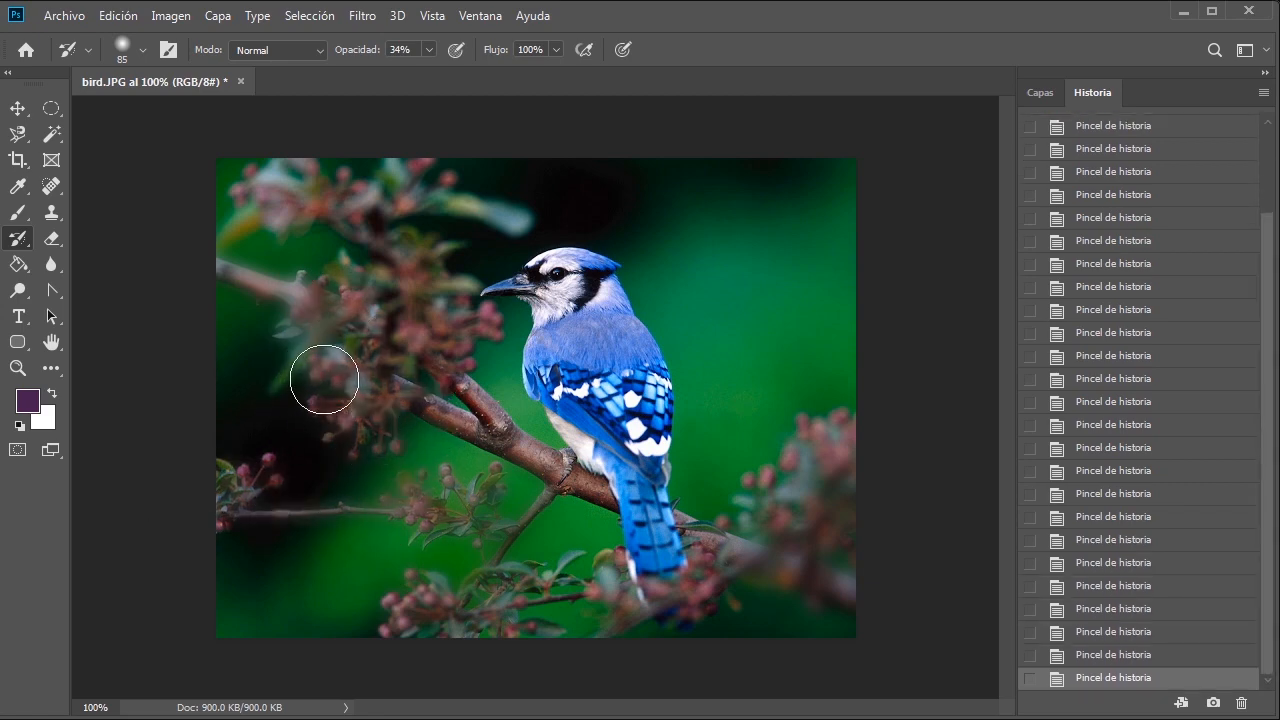
pyautogui.click(335, 413)
pyautogui.click(352, 423)
pyautogui.click(342, 403)
pyautogui.click(435, 409)
pyautogui.click(503, 429)
pyautogui.click(457, 394)
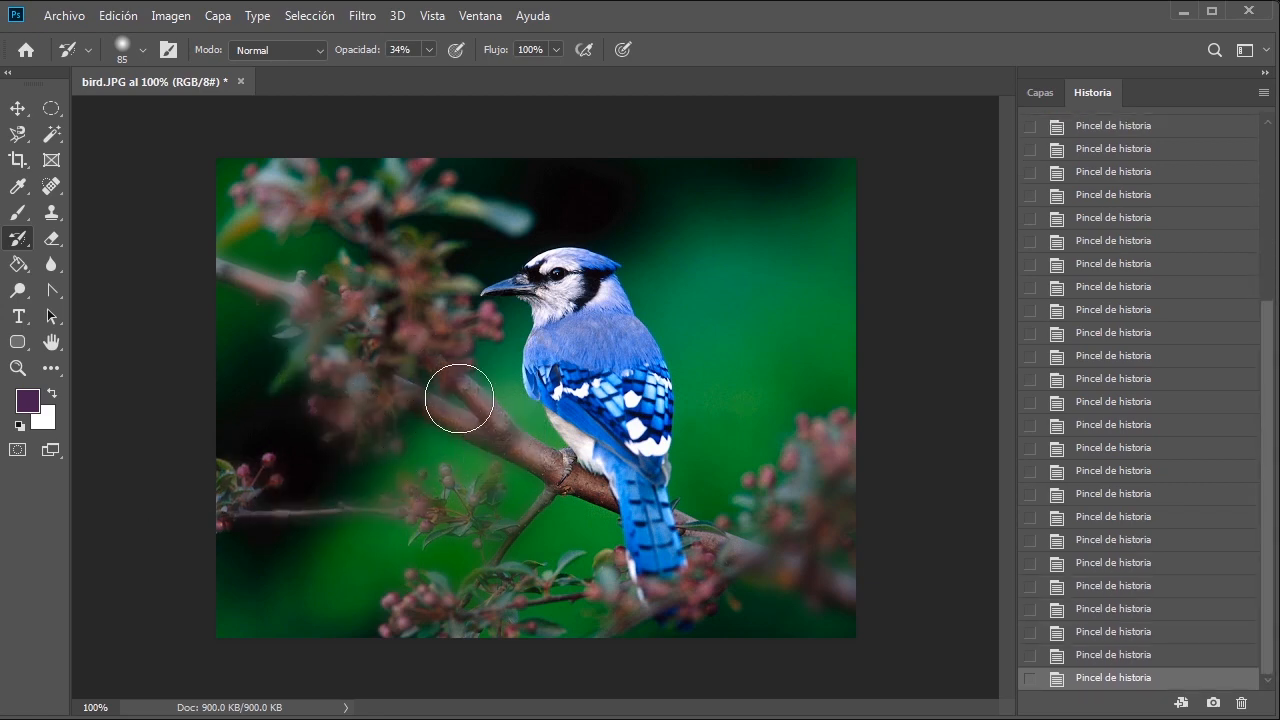
# - Paint blur over the upper-left berry cluster, the berries at the left edge and the foliage along the bottom
pyautogui.click(451, 337)
pyautogui.click(411, 349)
pyautogui.click(351, 279)
pyautogui.click(269, 268)
pyautogui.click(332, 245)
pyautogui.click(309, 287)
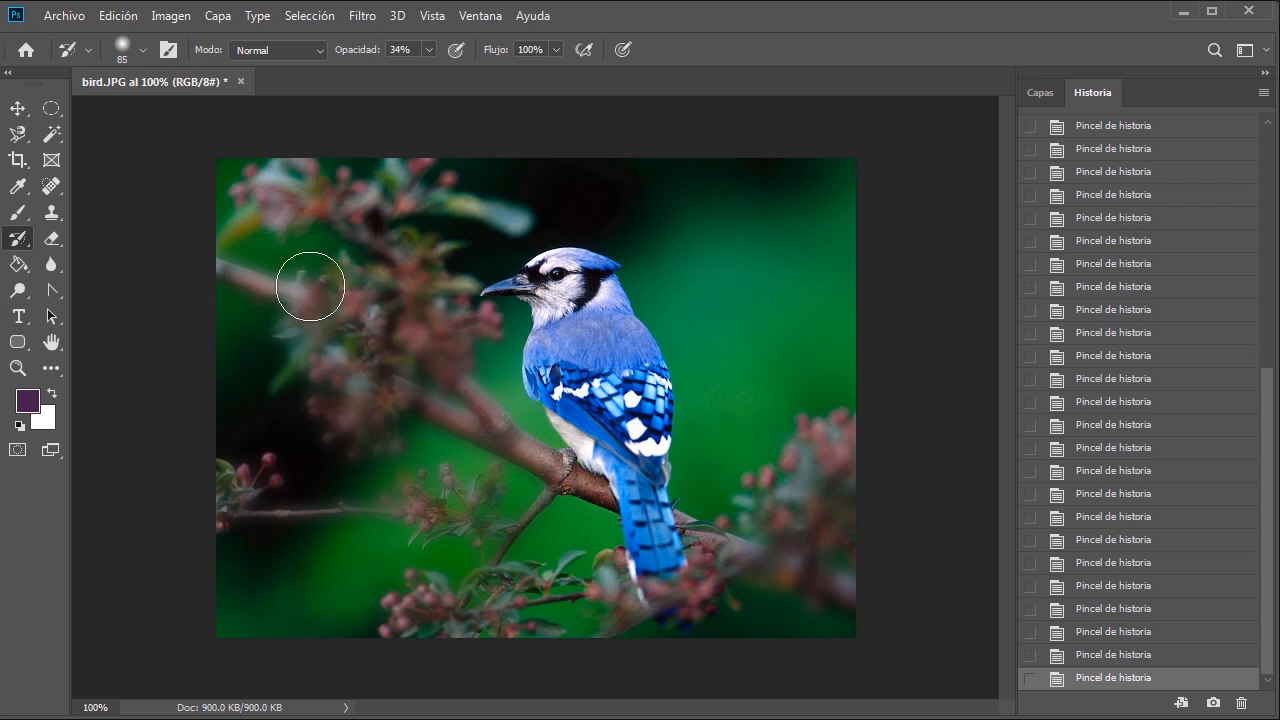
pyautogui.click(306, 279)
pyautogui.click(306, 277)
pyautogui.click(294, 285)
pyautogui.click(298, 292)
pyautogui.click(263, 499)
pyautogui.click(258, 500)
pyautogui.click(219, 517)
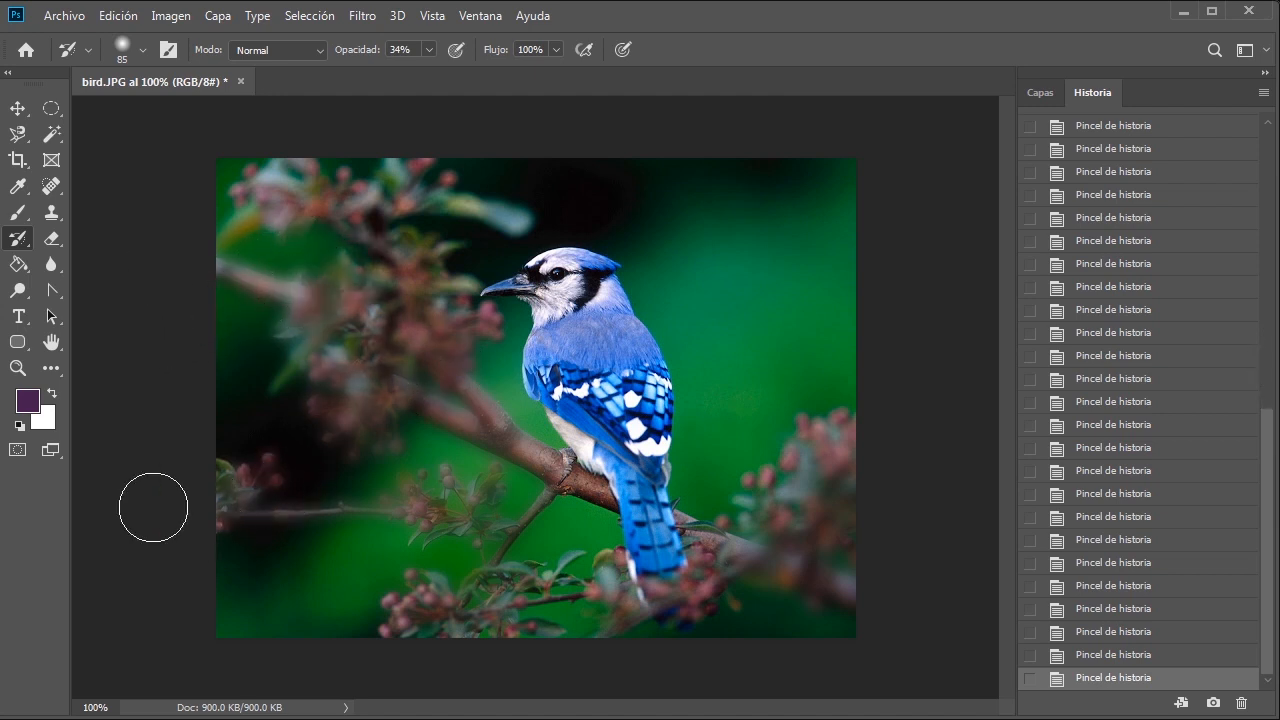
pyautogui.click(465, 571)
pyautogui.click(463, 605)
pyautogui.click(397, 591)
pyautogui.click(431, 588)
pyautogui.click(471, 594)
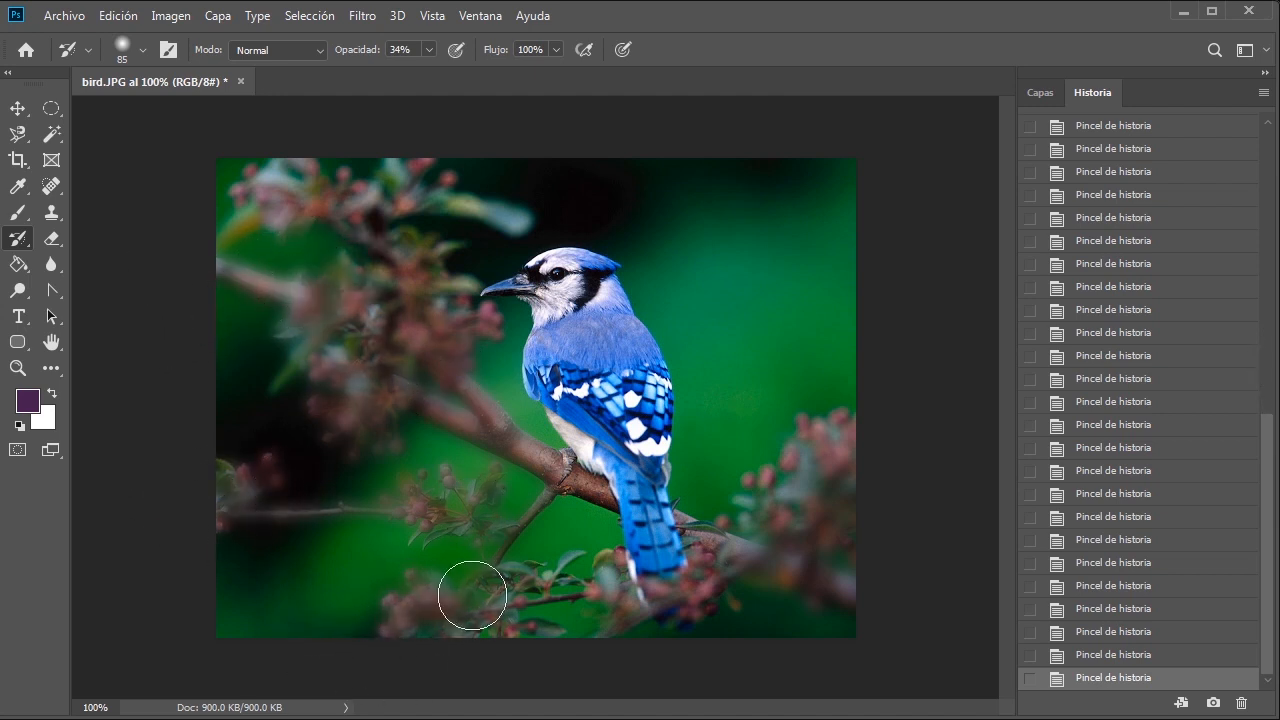
pyautogui.click(506, 649)
pyautogui.click(557, 644)
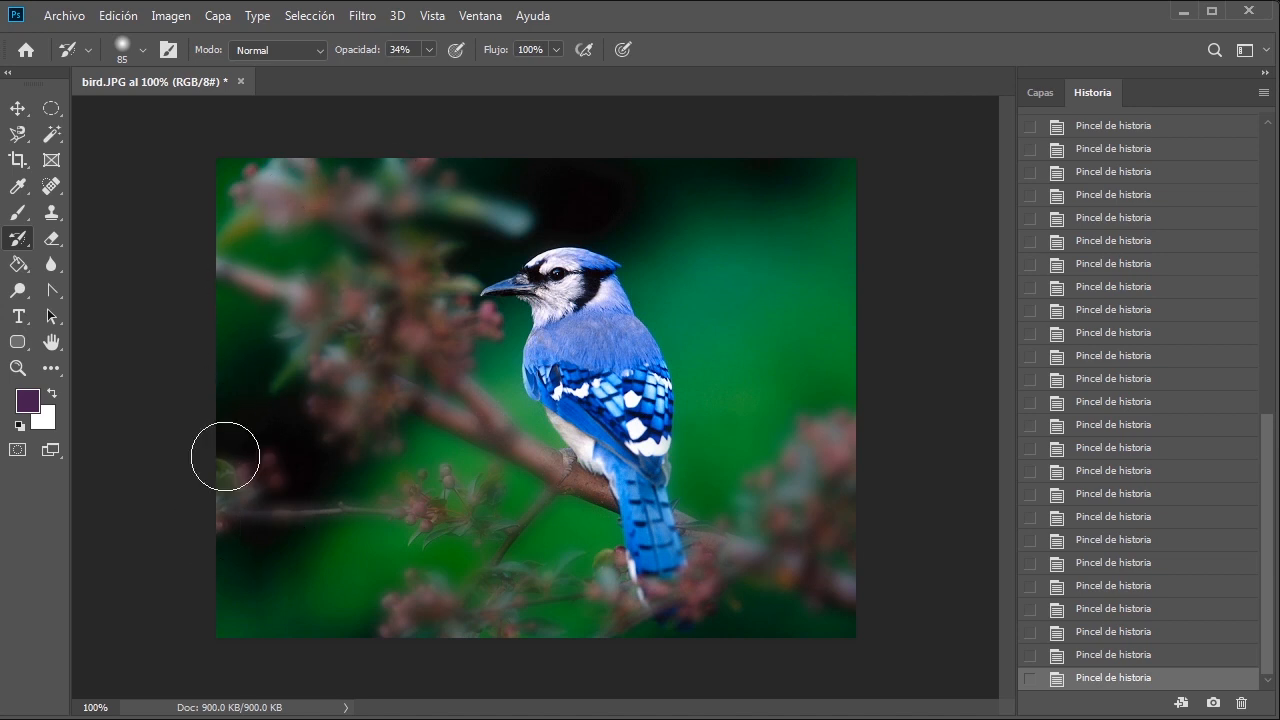
pyautogui.moveTo(489, 568)
pyautogui.mouseDown()
pyautogui.moveTo(509, 494)
pyautogui.moveTo(570, 504)
pyautogui.moveTo(590, 589)
pyautogui.mouseUp()
# - Create a new history snapshot of the selectively blurred photo
pyautogui.scroll(10, 1143, 500)
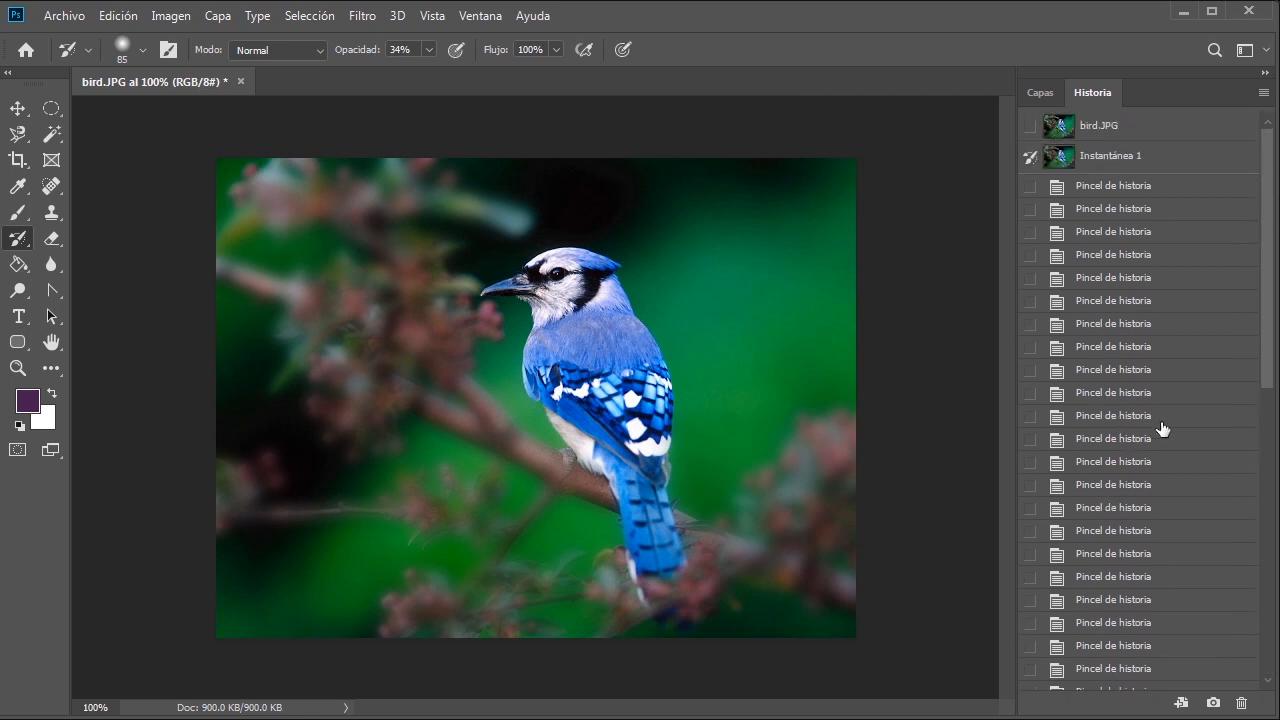
pyautogui.scroll(-3, 1168, 420)
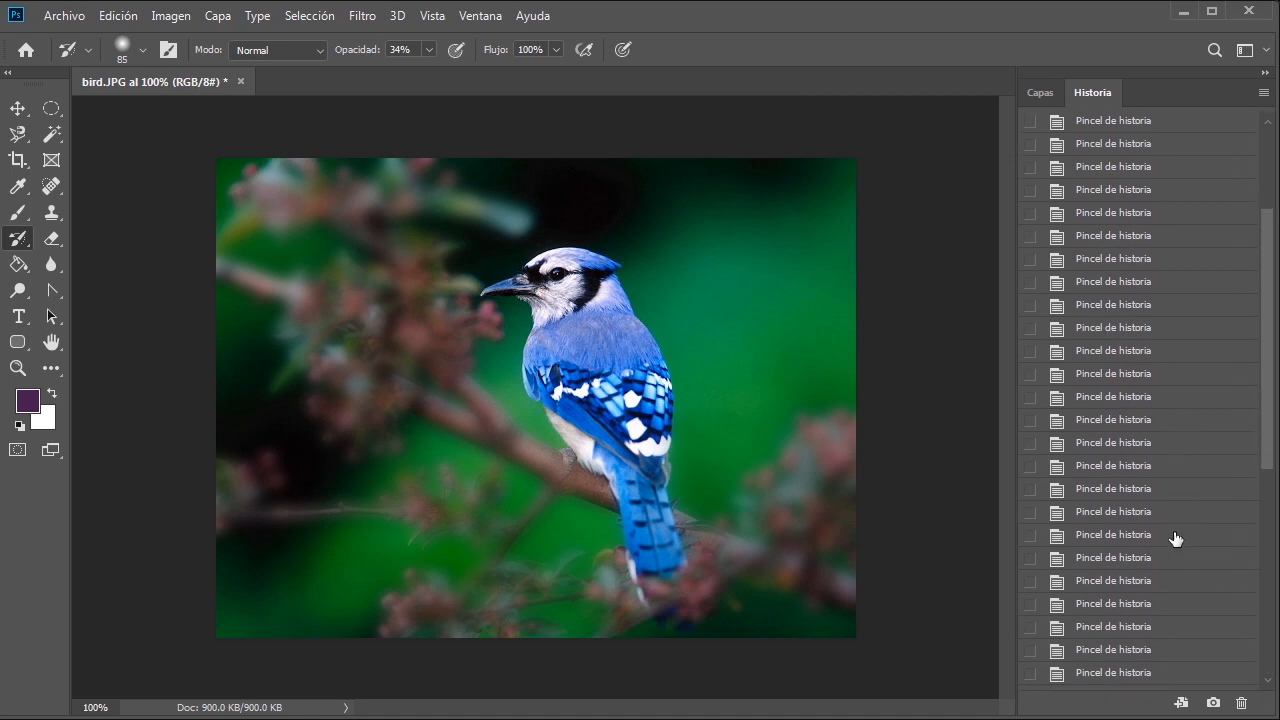
pyautogui.scroll(-5, 1174, 536)
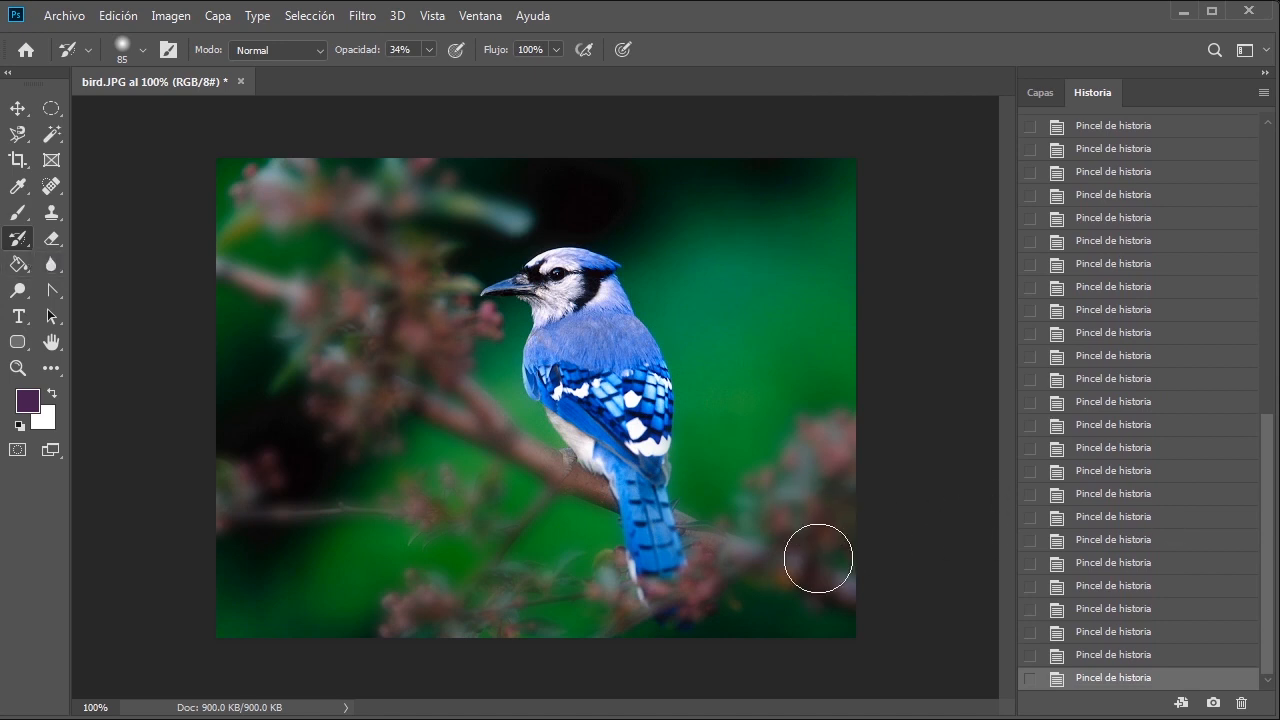
pyautogui.click(1210, 705)
pyautogui.scroll(10, 1105, 505)
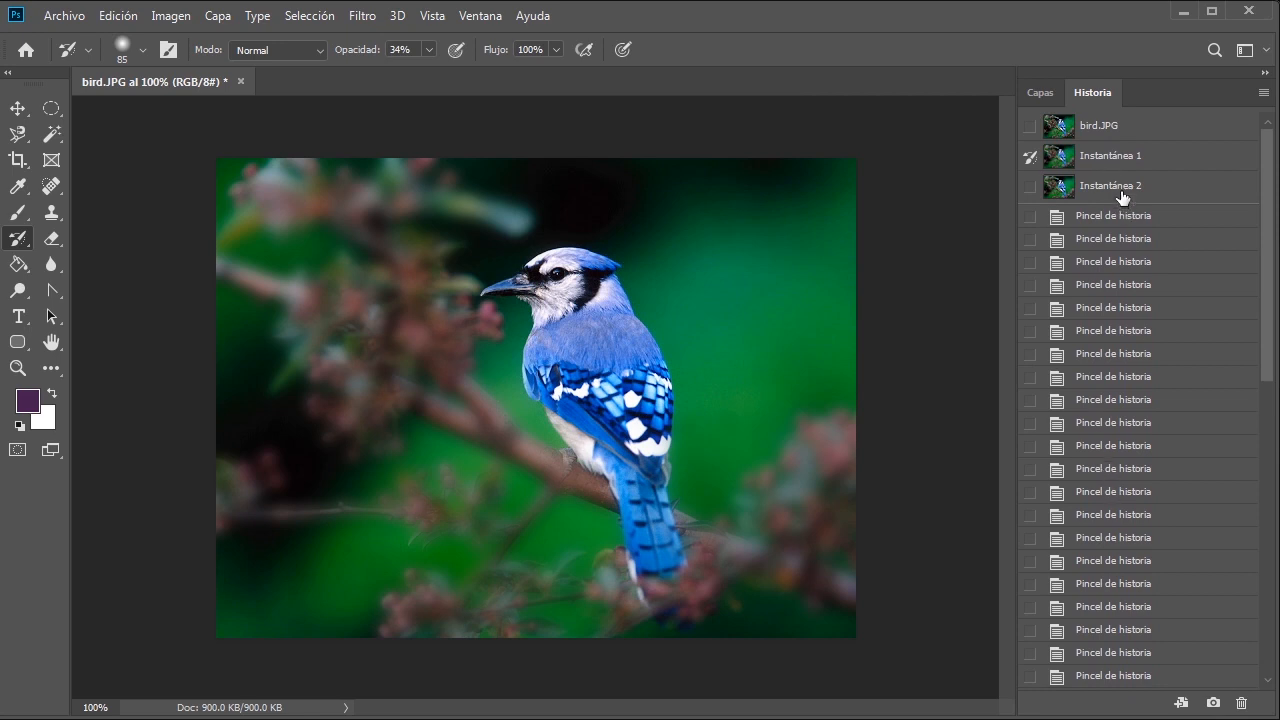
# - Compare the bird.JPG, Instantánea 1 and Instantánea 2 snapshots, and return to Instantánea 2
pyautogui.click(1120, 188)
pyautogui.click(1122, 169)
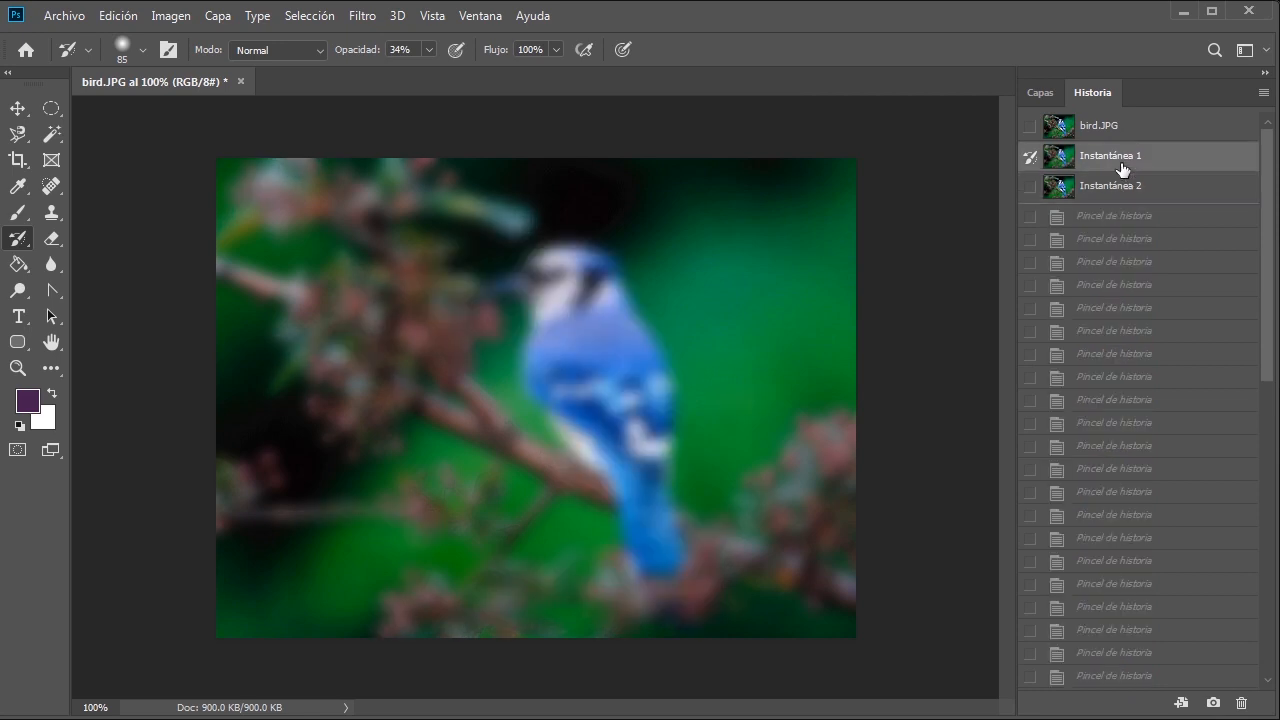
pyautogui.click(1127, 127)
pyautogui.click(1119, 187)
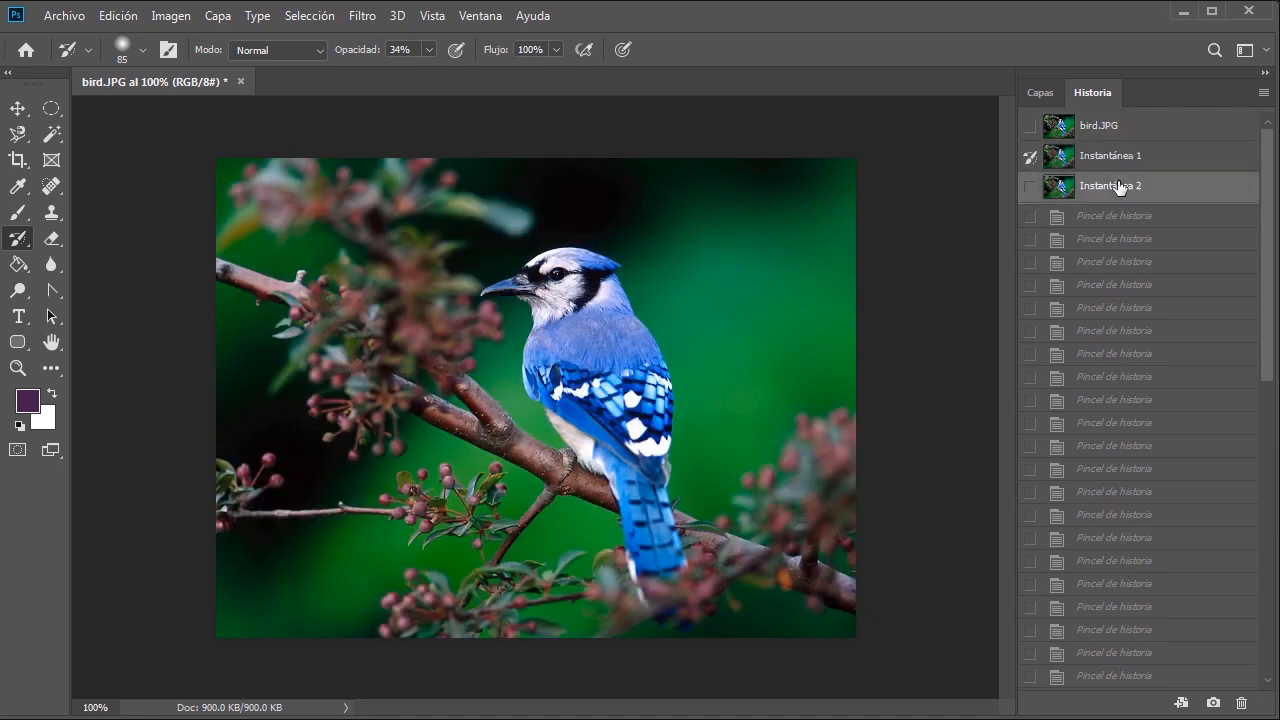
pyautogui.click(1127, 136)
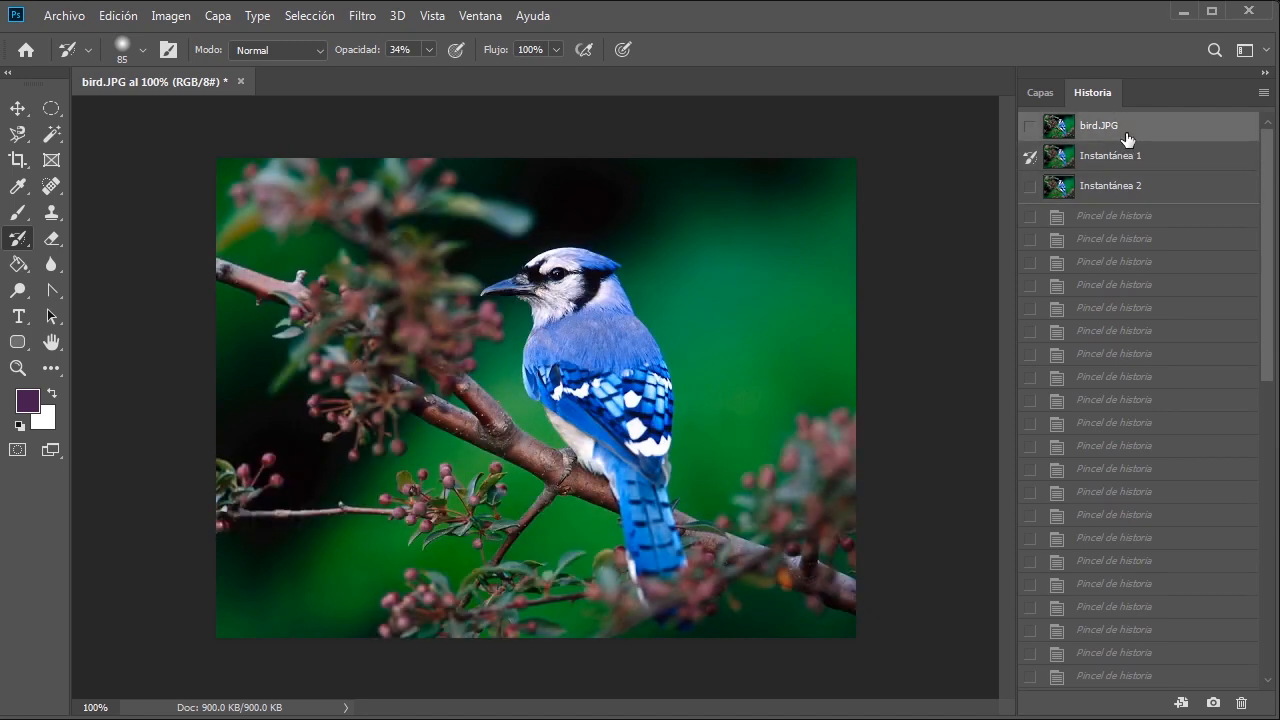
pyautogui.click(1122, 186)
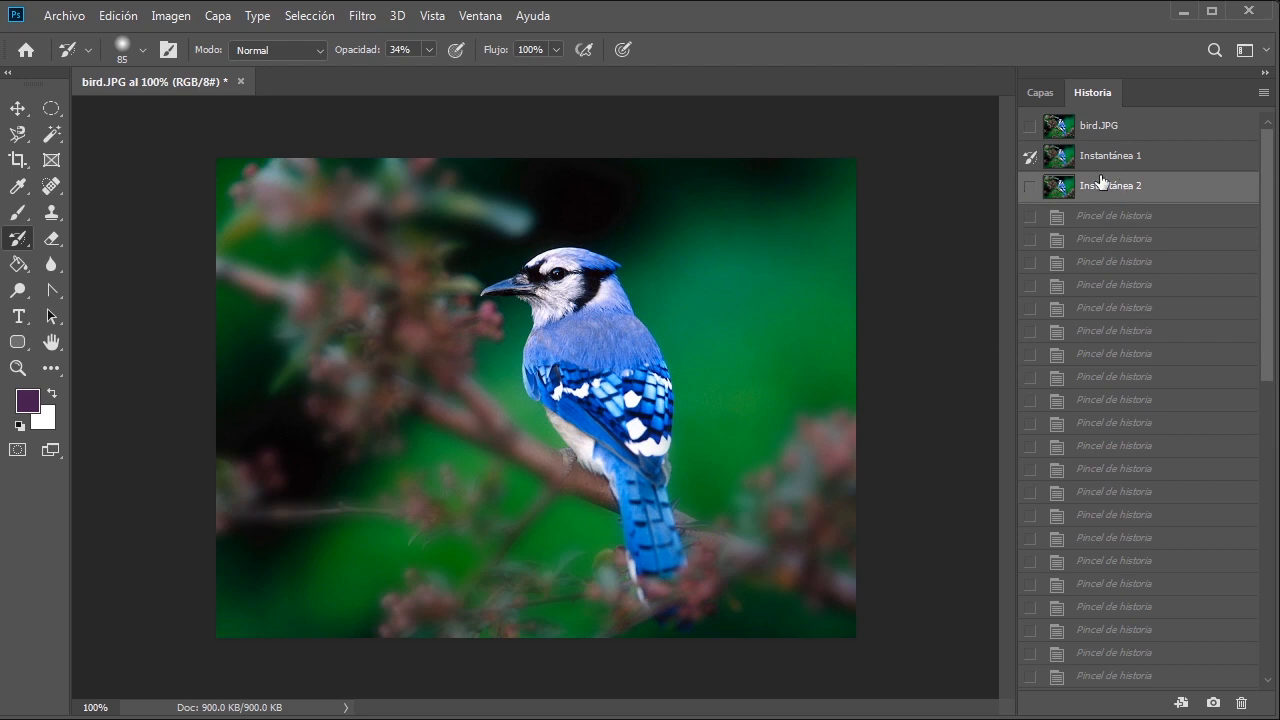
# - Paint additional blur over the berry branch left of the bird and the dark left background
pyautogui.click(465, 395)
pyautogui.click(457, 329)
pyautogui.click(417, 280)
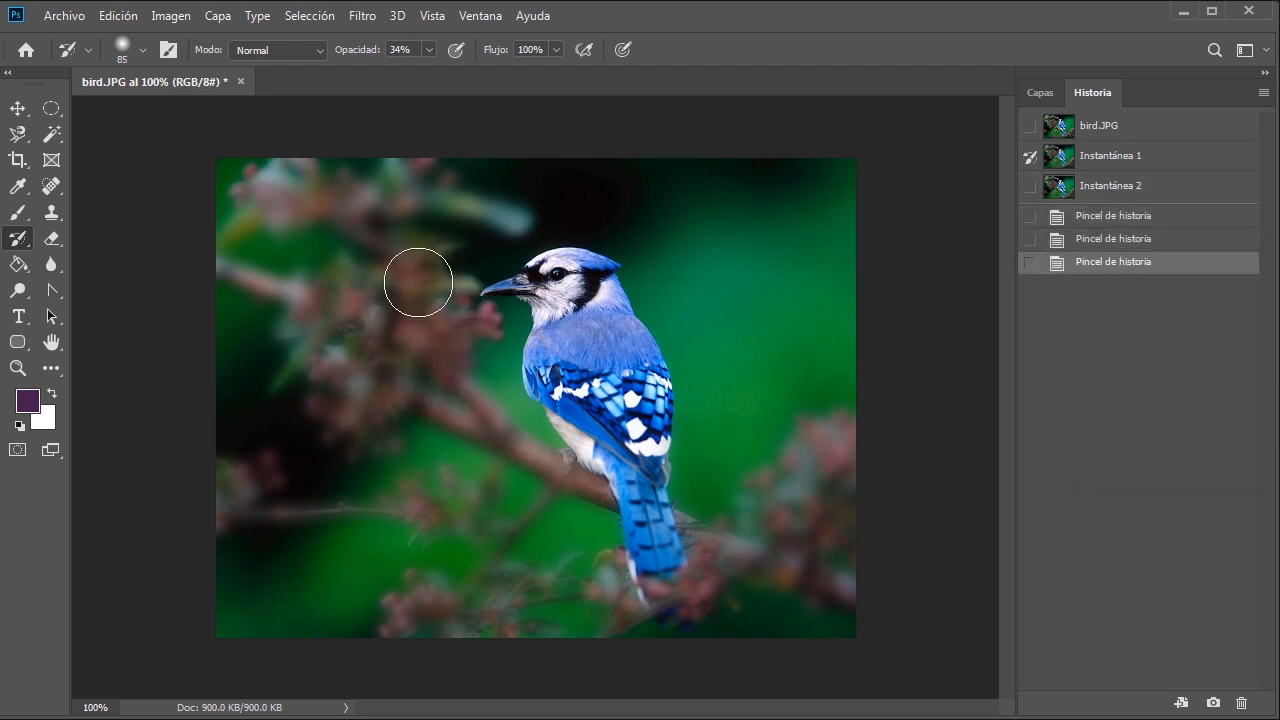
pyautogui.click(360, 300)
pyautogui.click(303, 339)
pyautogui.click(235, 360)
pyautogui.click(252, 392)
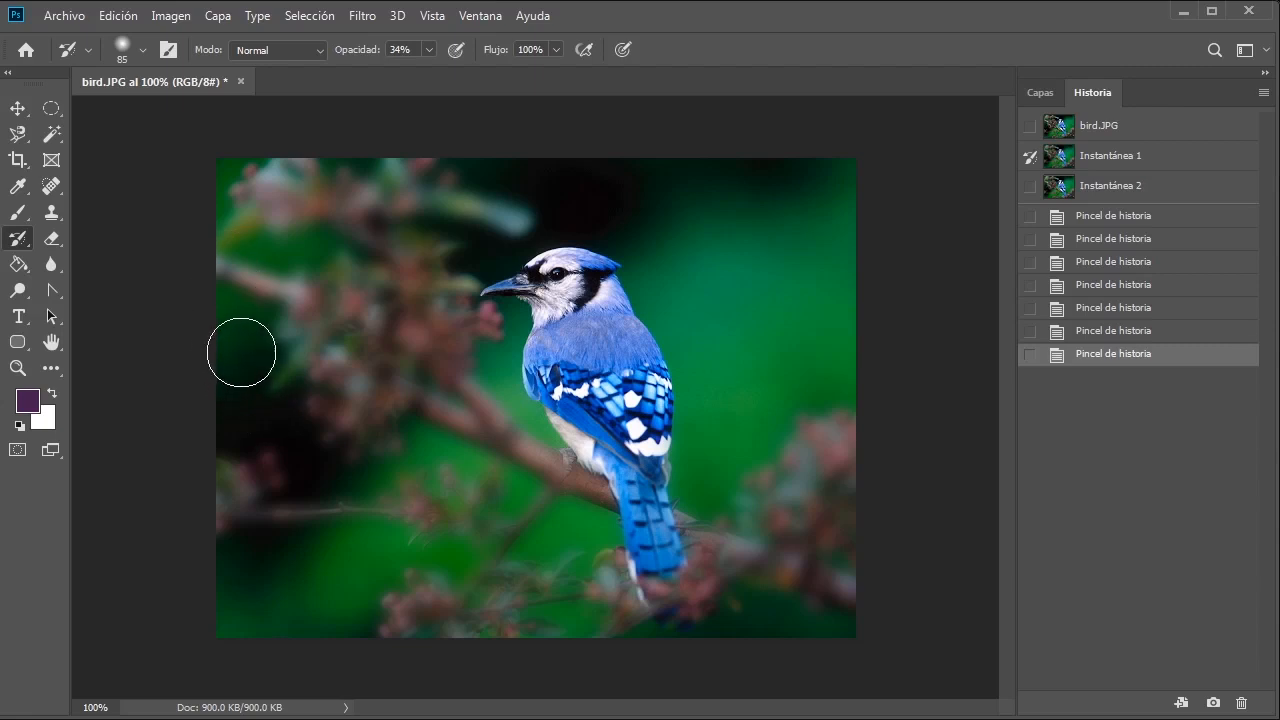
# - Set bird.JPG as the History Brush source and paint detail back over the right-hand, bottom and central branches
pyautogui.click(1029, 126)
pyautogui.moveTo(880, 370)
pyautogui.mouseDown()
pyautogui.moveTo(828, 423)
pyautogui.moveTo(754, 528)
pyautogui.mouseUp()
pyautogui.moveTo(834, 443); pyautogui.dragTo(791, 539)
pyautogui.moveTo(832, 483)
pyautogui.mouseDown()
pyautogui.moveTo(807, 571)
pyautogui.moveTo(827, 528)
pyautogui.moveTo(827, 620)
pyautogui.mouseUp()
pyautogui.moveTo(657, 594)
pyautogui.mouseDown()
pyautogui.moveTo(651, 651)
pyautogui.moveTo(732, 590)
pyautogui.mouseUp()
pyautogui.moveTo(670, 622)
pyautogui.mouseDown()
pyautogui.moveTo(542, 596)
pyautogui.moveTo(523, 571)
pyautogui.moveTo(435, 626)
pyautogui.mouseUp()
pyautogui.moveTo(428, 575); pyautogui.dragTo(437, 532)
pyautogui.moveTo(440, 399); pyautogui.dragTo(478, 508)
pyautogui.moveTo(442, 359); pyautogui.dragTo(470, 446)
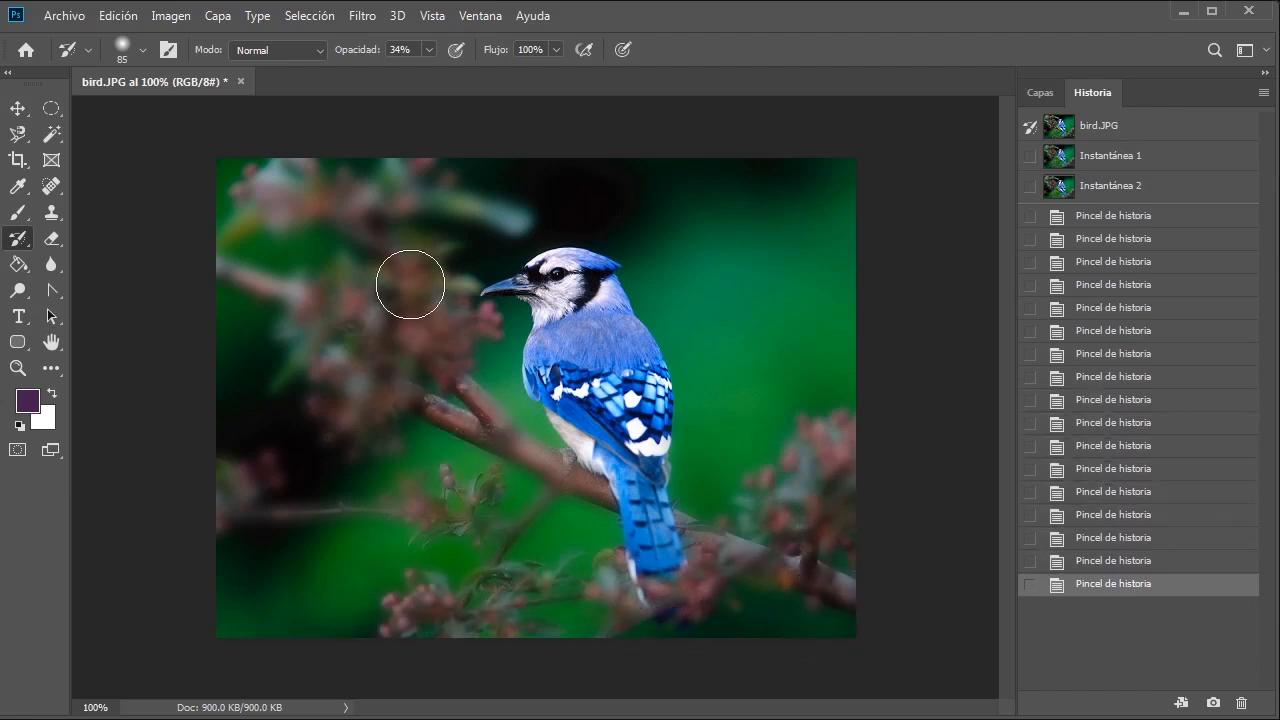
# - Paint the original detail back over the berries, leaves and branches along the left and upper-left of the photo
pyautogui.moveTo(410, 284); pyautogui.dragTo(383, 413)
pyautogui.moveTo(347, 268); pyautogui.dragTo(321, 455)
pyautogui.moveTo(274, 308); pyautogui.dragTo(232, 516)
pyautogui.moveTo(240, 396); pyautogui.dragTo(261, 482)
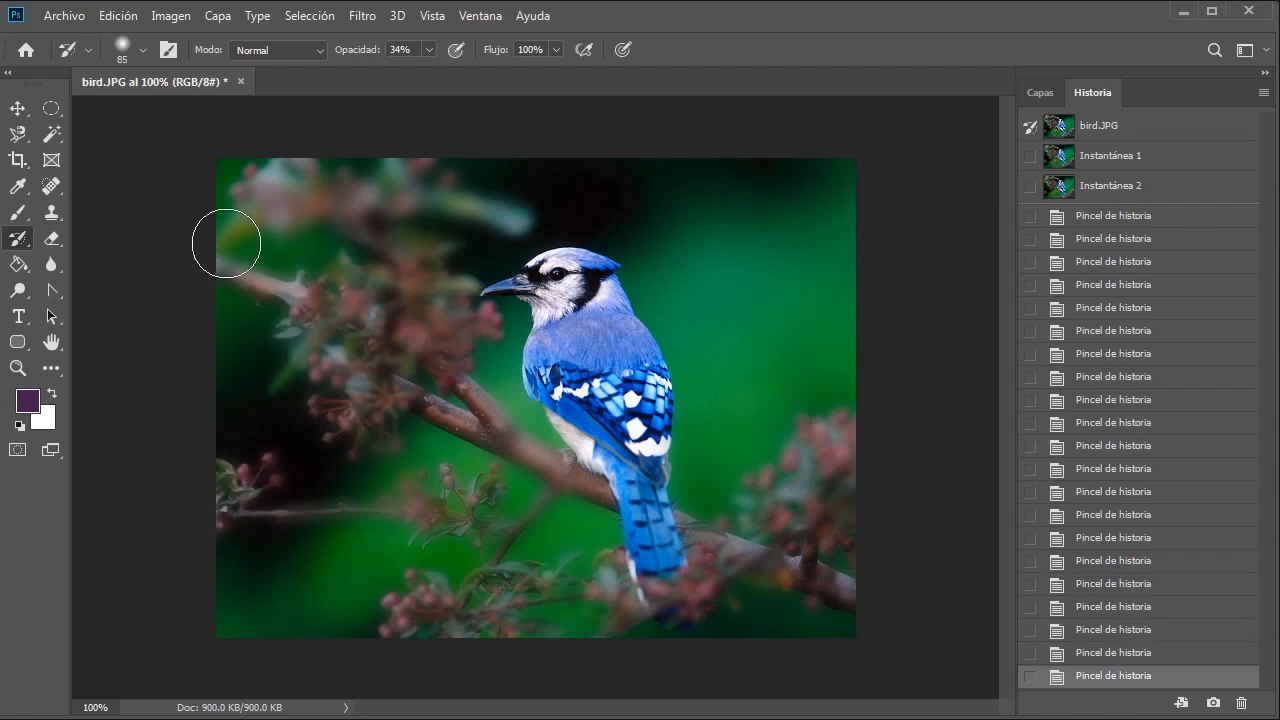
pyautogui.moveTo(227, 244)
pyautogui.mouseDown()
pyautogui.moveTo(354, 213)
pyautogui.moveTo(300, 191)
pyautogui.moveTo(444, 193)
pyautogui.mouseUp()
pyautogui.moveTo(298, 176); pyautogui.dragTo(502, 216)
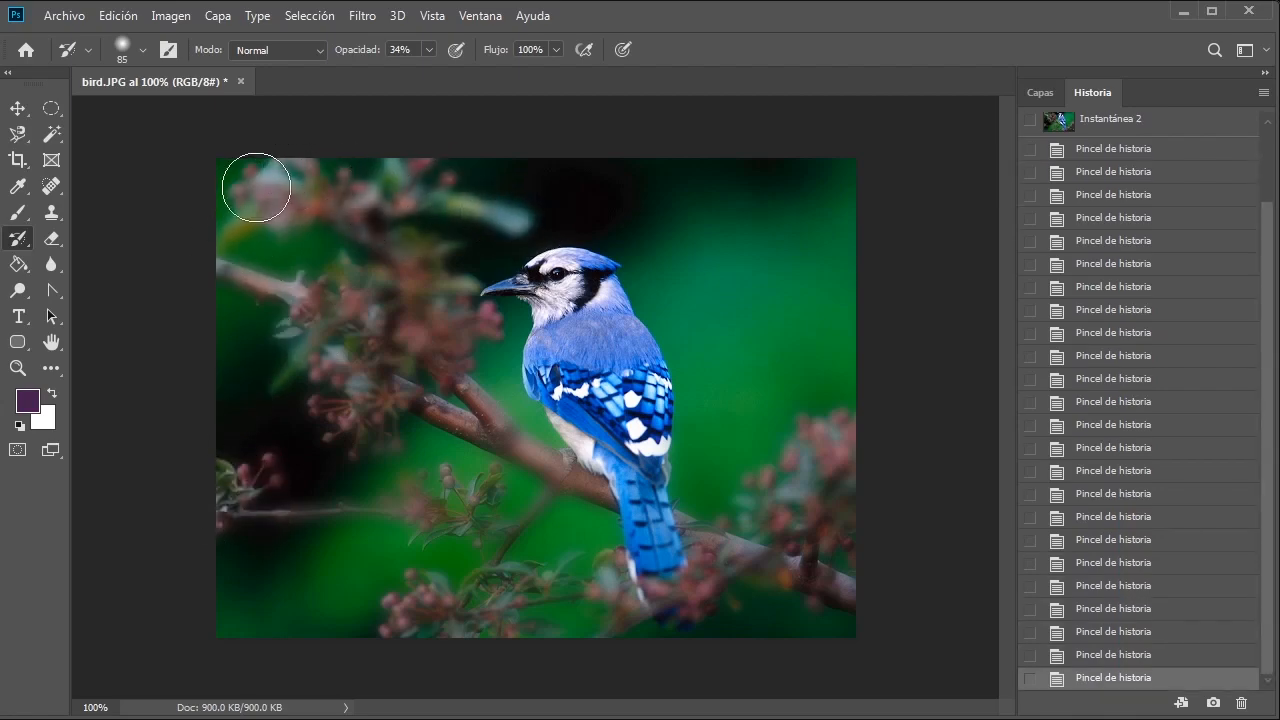
pyautogui.moveTo(257, 189); pyautogui.dragTo(362, 368)
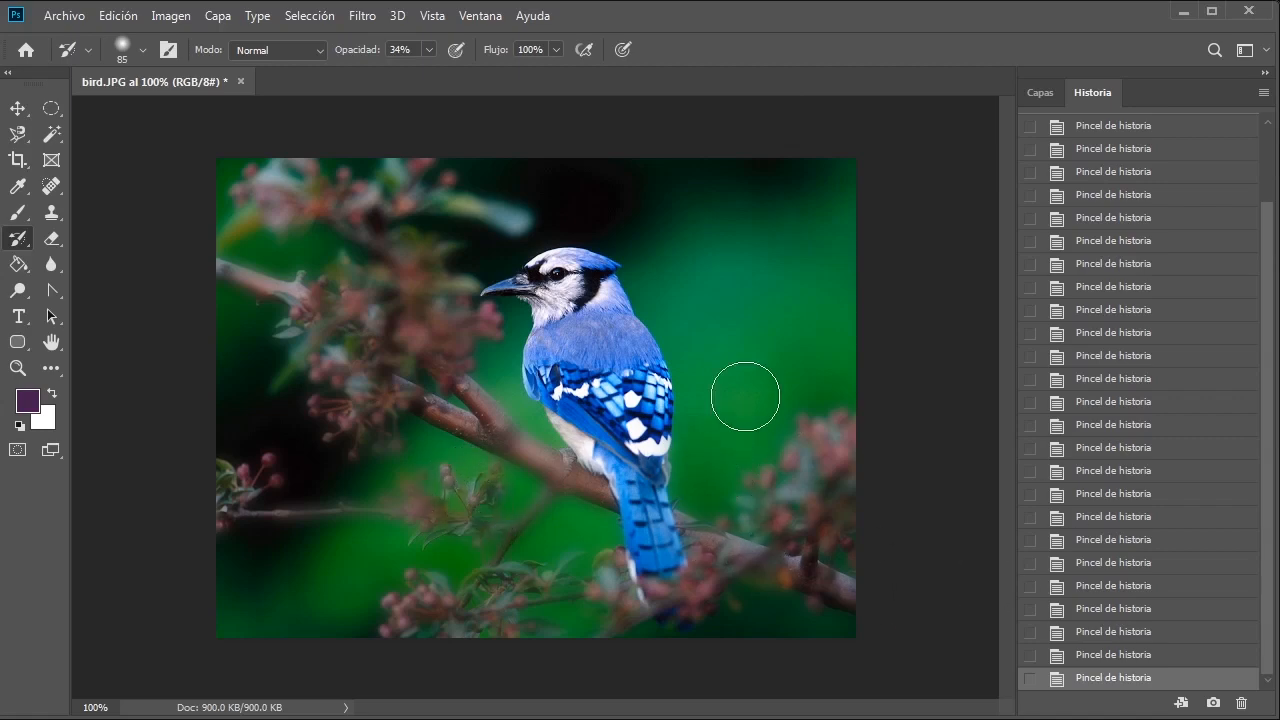
pyautogui.scroll(3, 1090, 405)
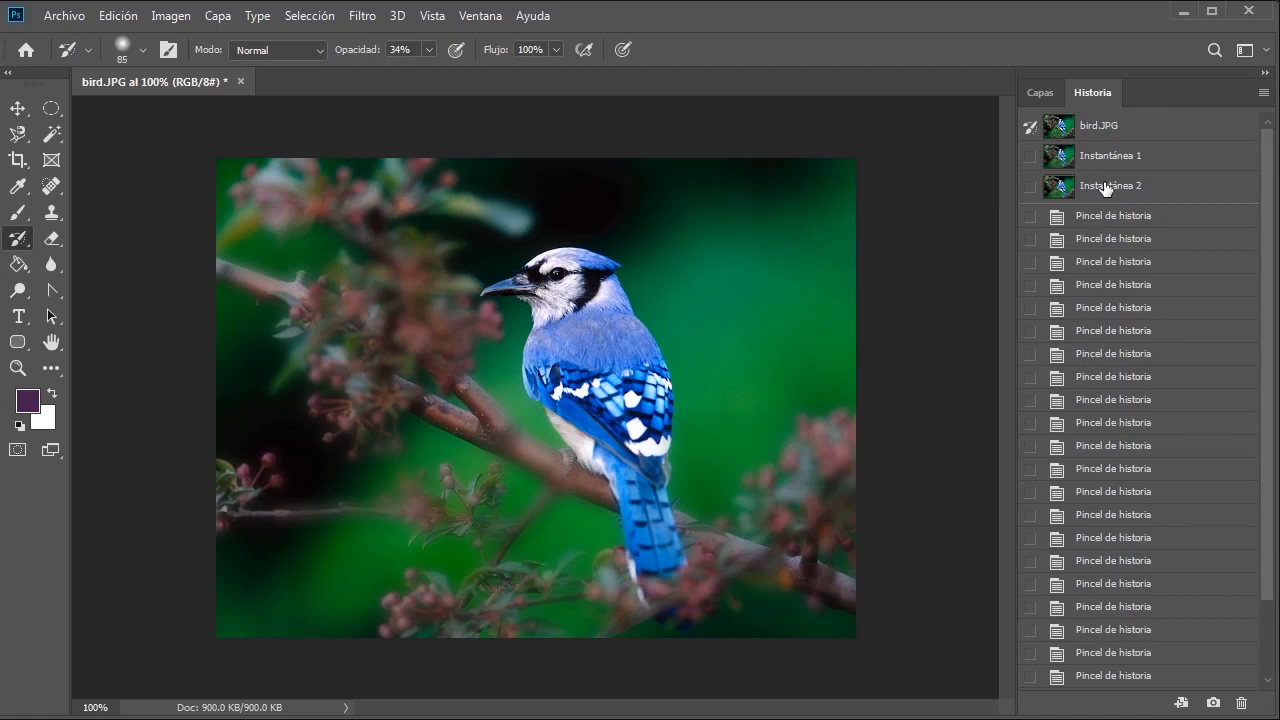